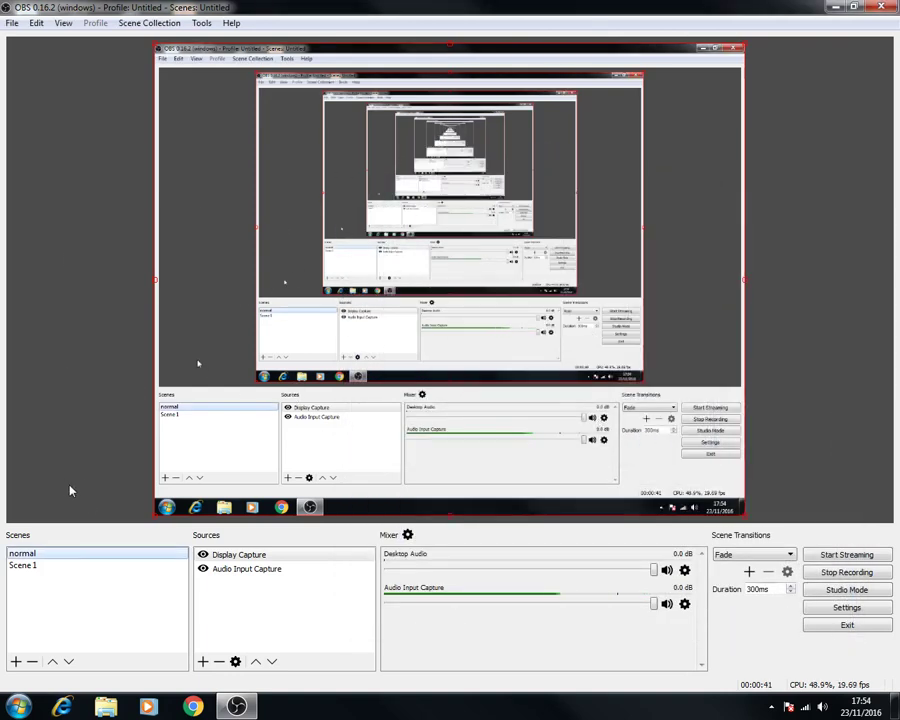
# Add a new visible Text (GDI+) source to the normal scene, keeping the default name.
pyautogui.click(201, 661)
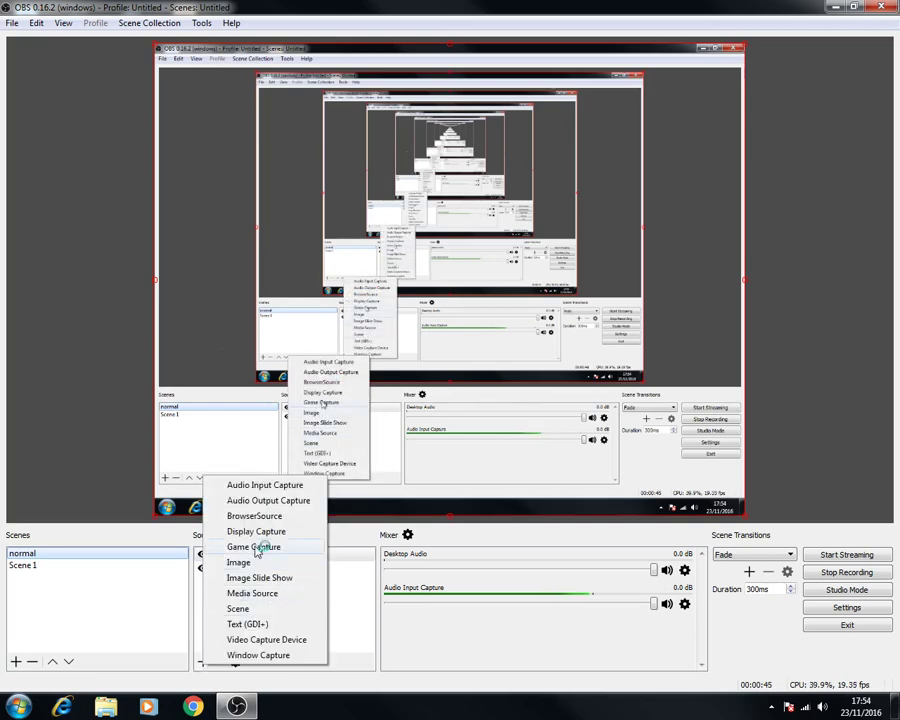
pyautogui.click(262, 626)
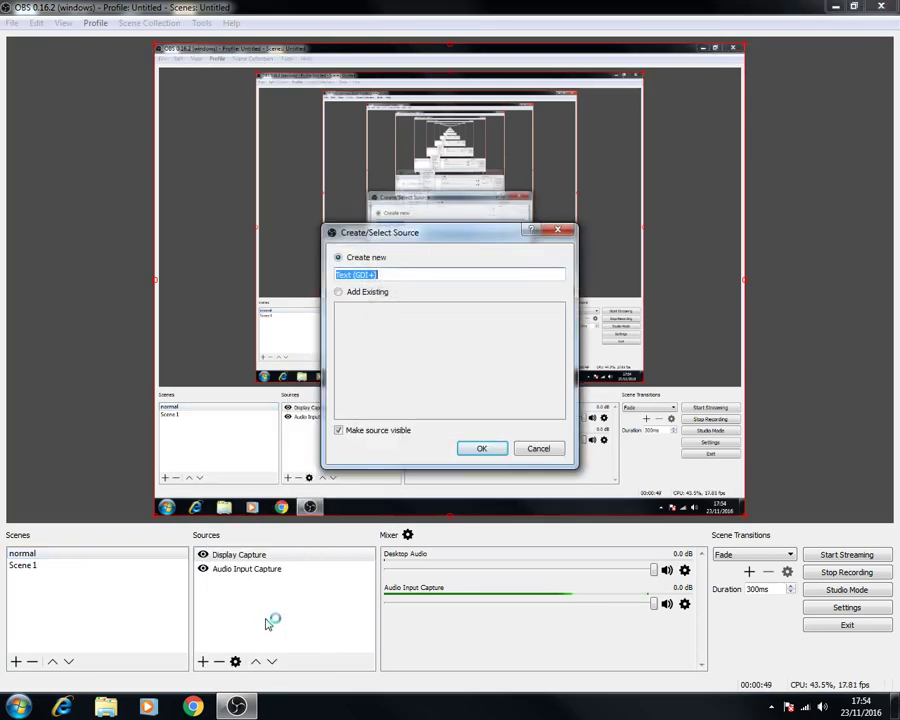
pyautogui.click(490, 452)
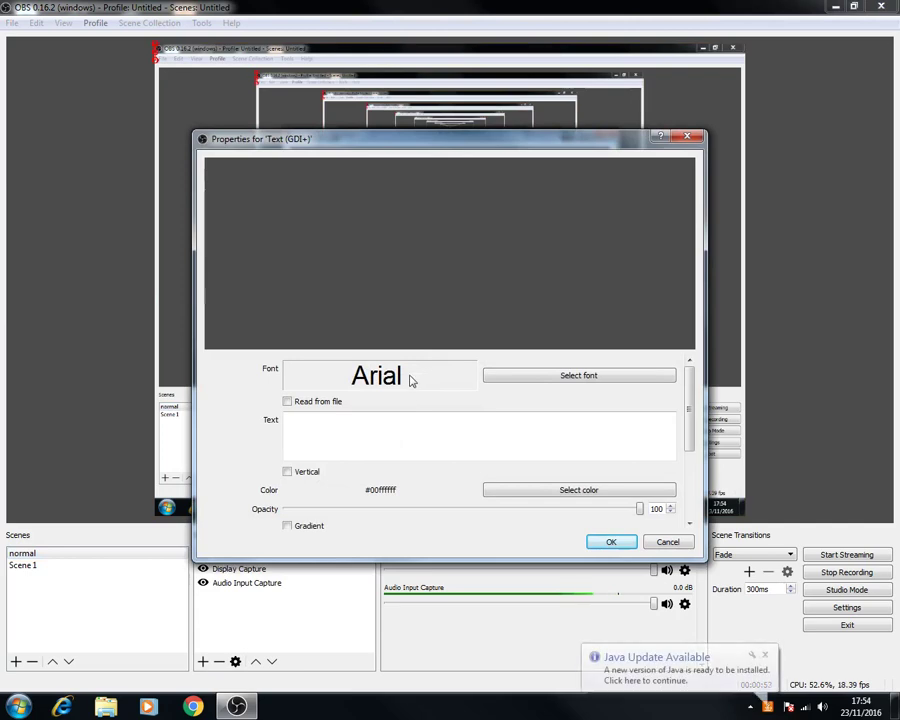
# Set the text source's font to BatmanForeverAlternate.
pyautogui.click(537, 373)
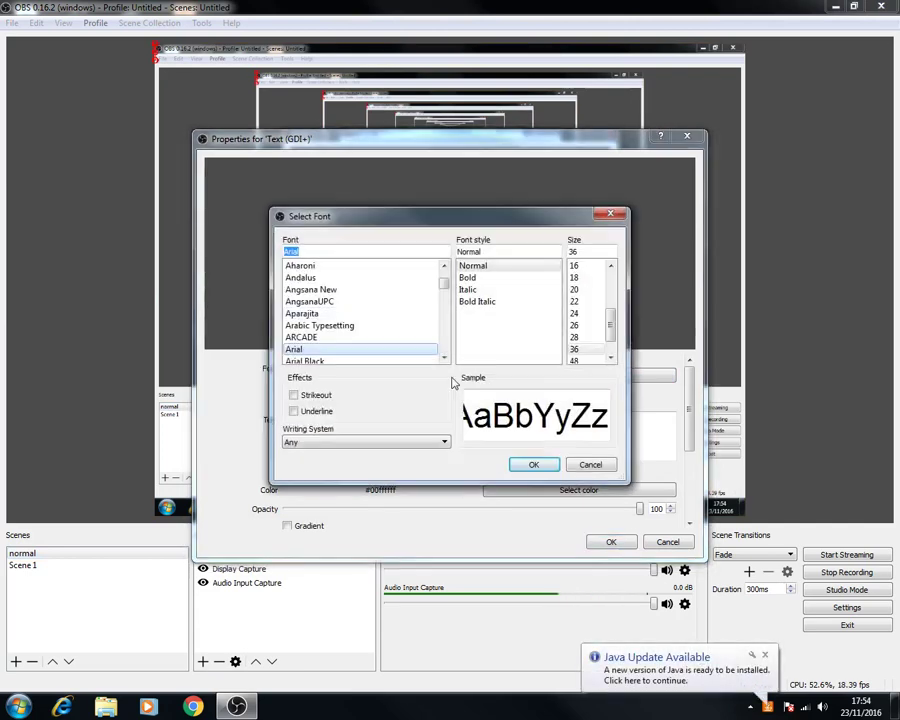
pyautogui.scroll(-2, 318, 305)
pyautogui.click(325, 325)
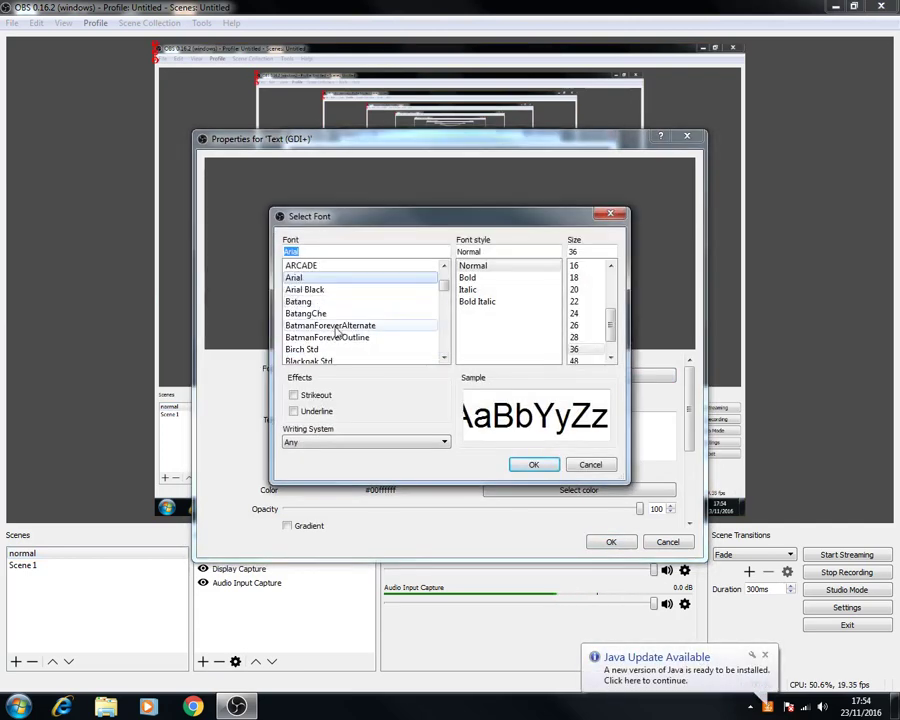
pyautogui.click(530, 464)
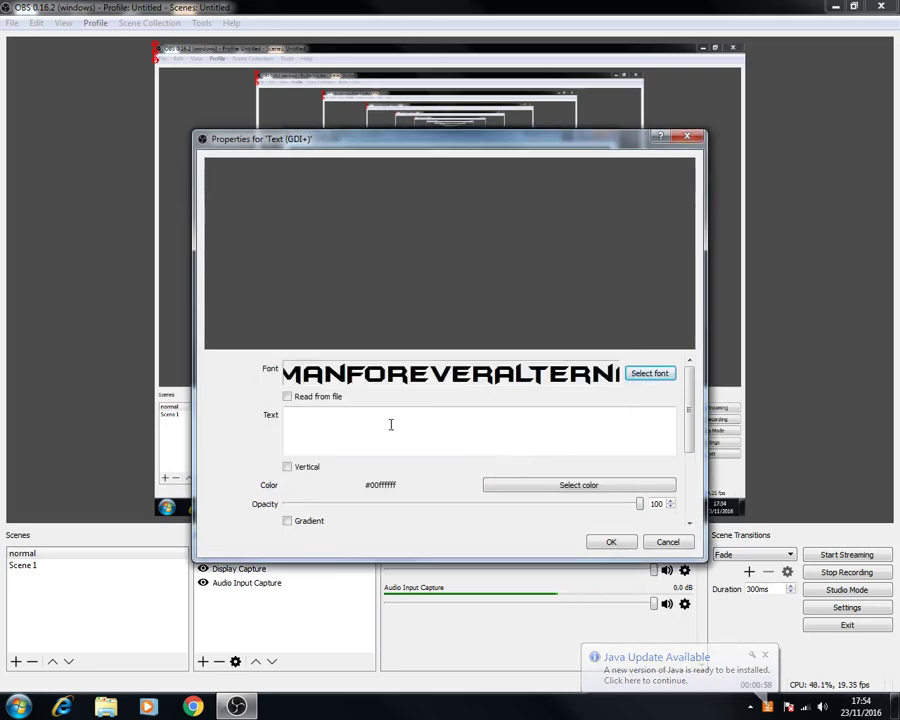
# Enter "like and sub" as the source's text and accept the properties.
pyautogui.click(391, 424)
pyautogui.write('like')
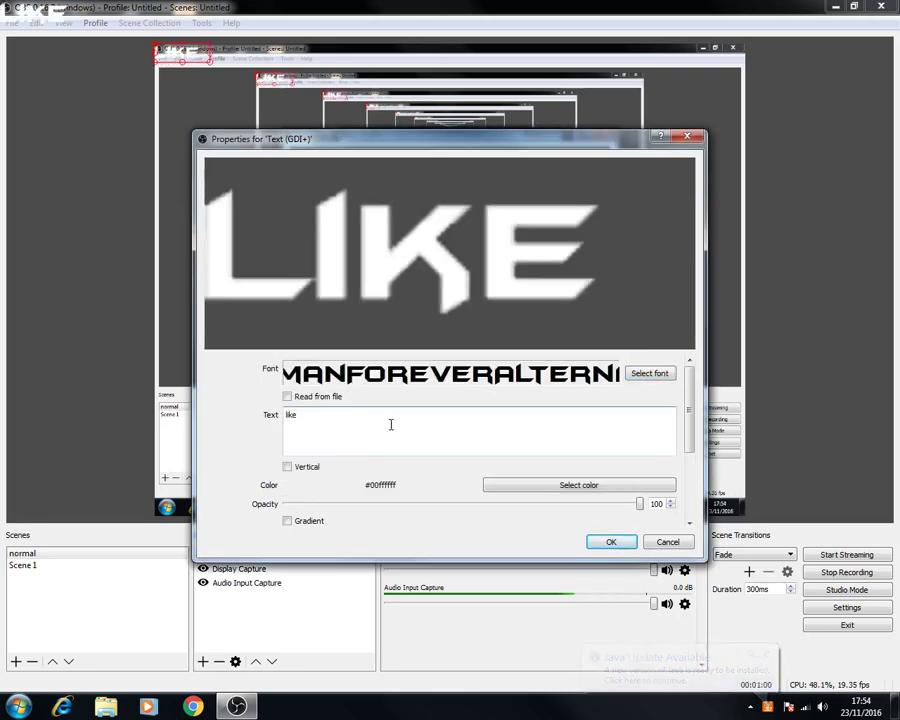
pyautogui.write(' and sub')
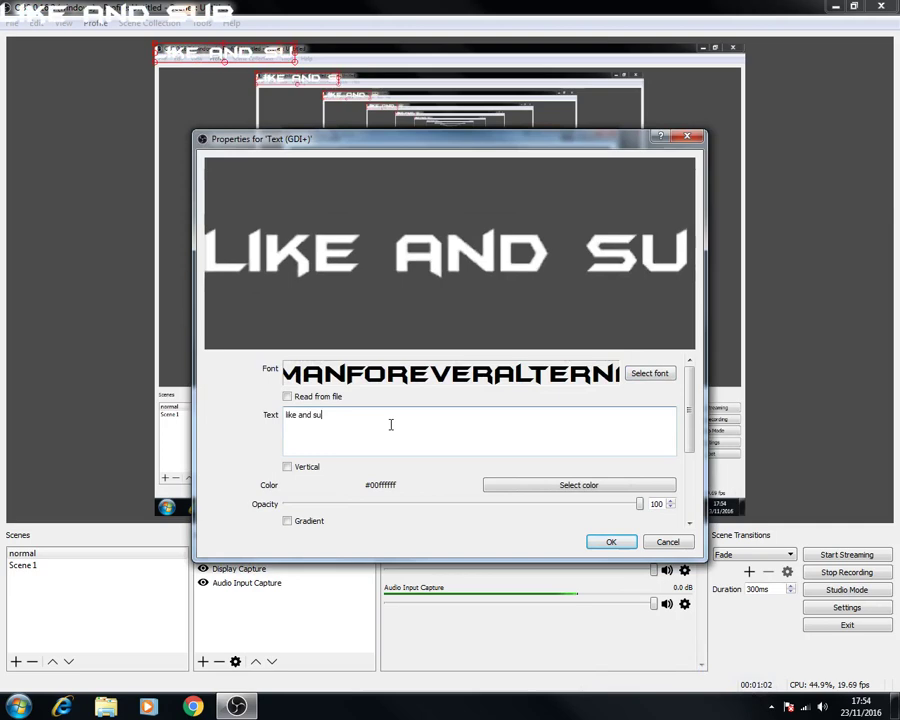
pyautogui.click(611, 543)
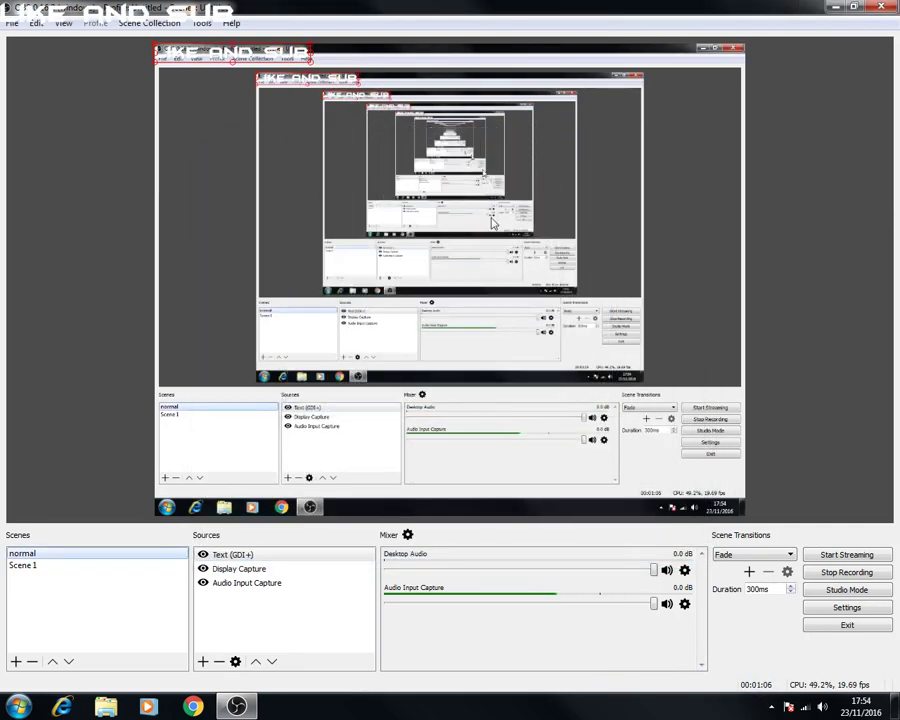
# Enlarge the "like and sub" text and move it to the lower middle of the canvas.
pyautogui.moveTo(230, 58); pyautogui.dragTo(303, 463)
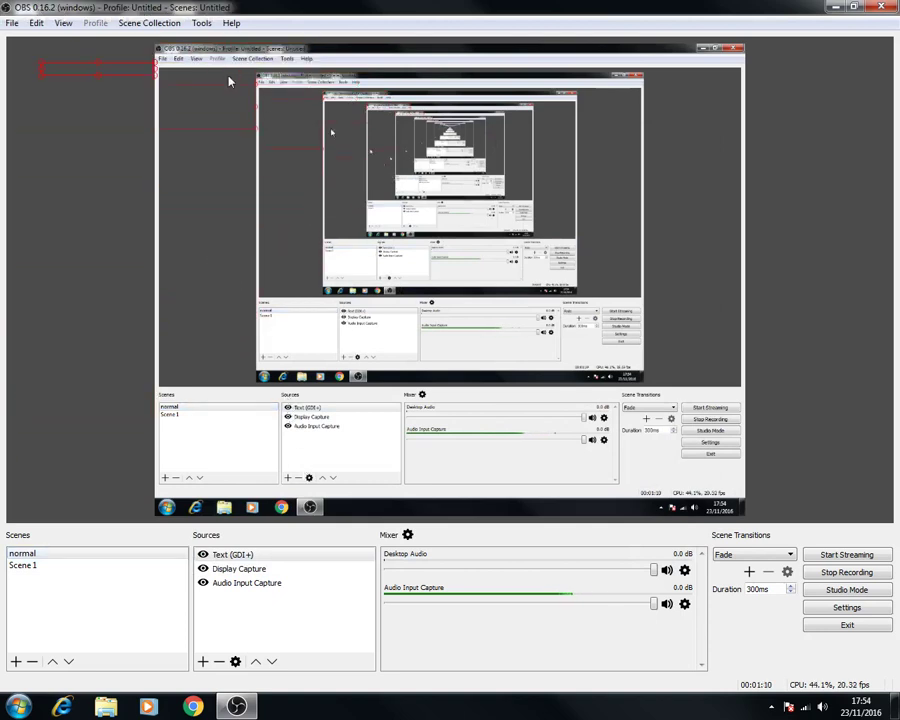
pyautogui.moveTo(229, 77); pyautogui.dragTo(337, 137)
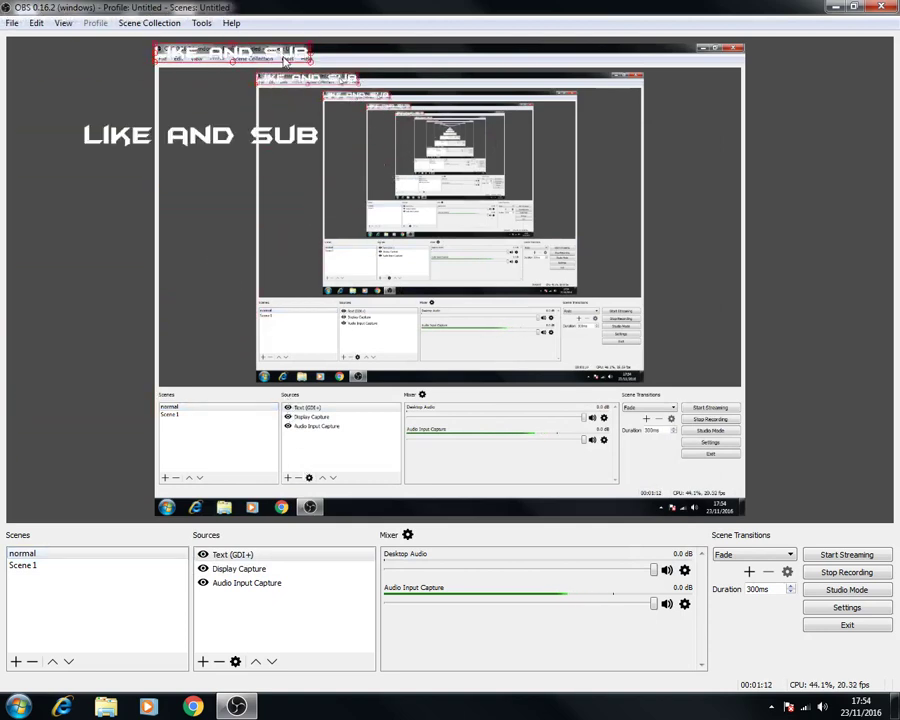
pyautogui.moveTo(285, 58); pyautogui.dragTo(515, 330)
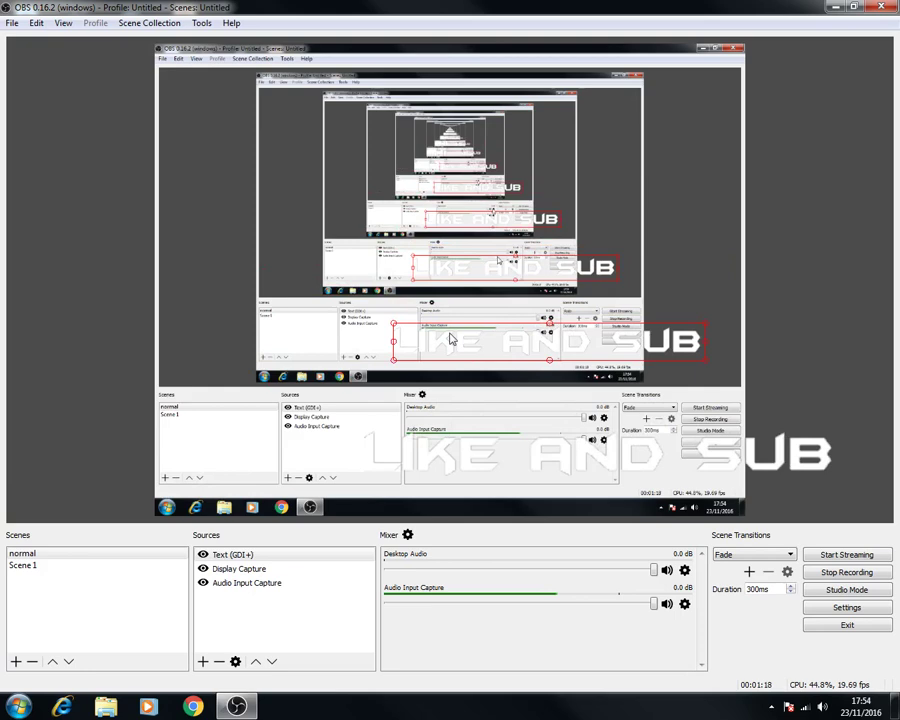
pyautogui.moveTo(396, 361)
pyautogui.mouseDown()
pyautogui.moveTo(523, 307)
pyautogui.moveTo(407, 352)
pyautogui.mouseUp()
pyautogui.moveTo(524, 334); pyautogui.dragTo(459, 354)
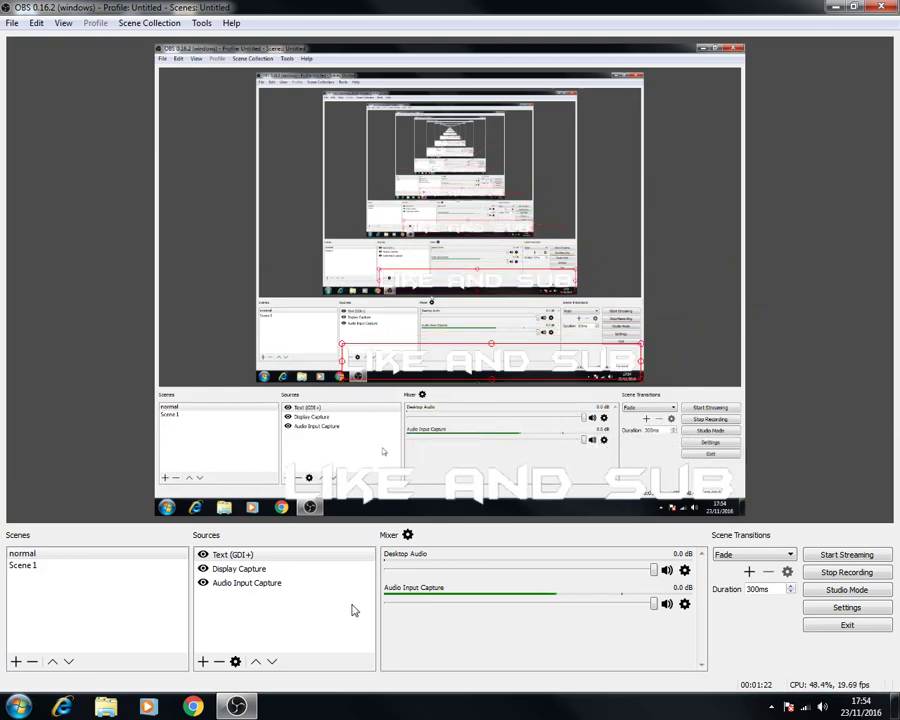
# Change the colour of the "like and sub" text to dark red, #aa0002.
pyautogui.click(235, 661)
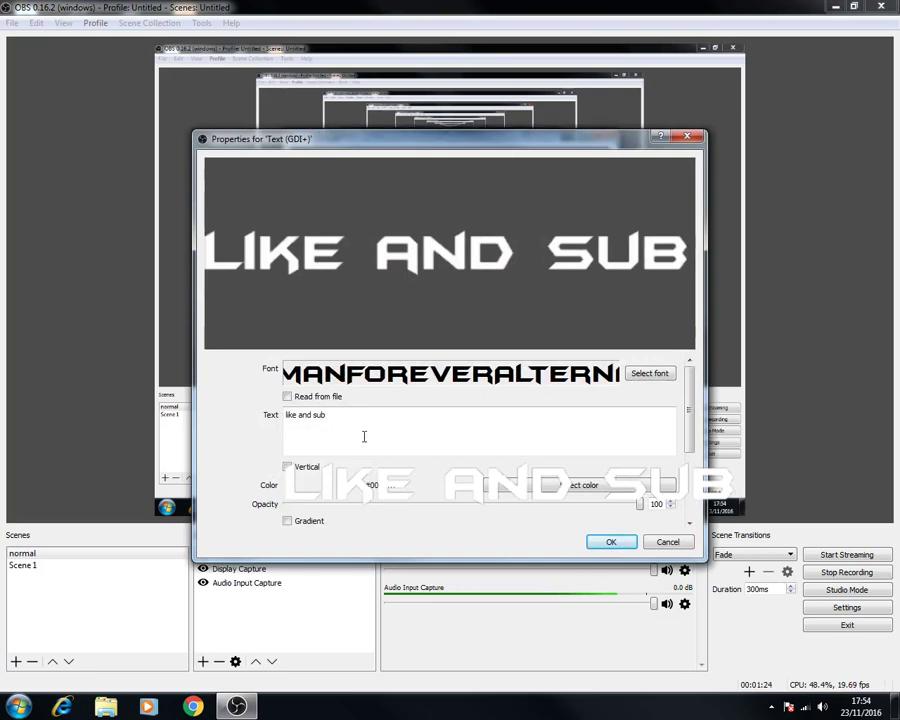
pyautogui.click(575, 485)
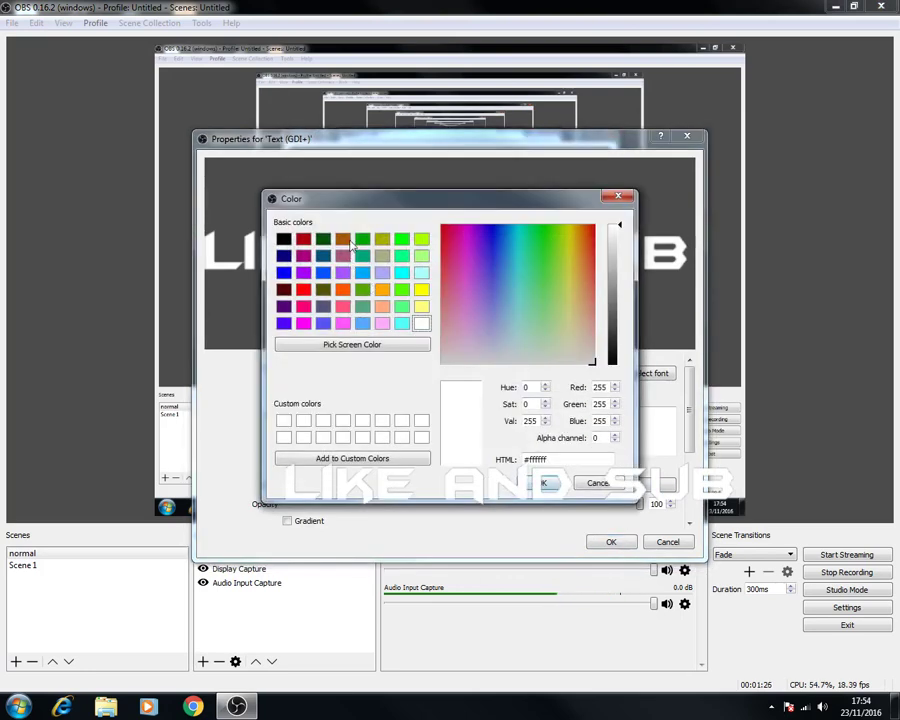
pyautogui.click(342, 238)
pyautogui.moveTo(542, 261); pyautogui.dragTo(427, 226)
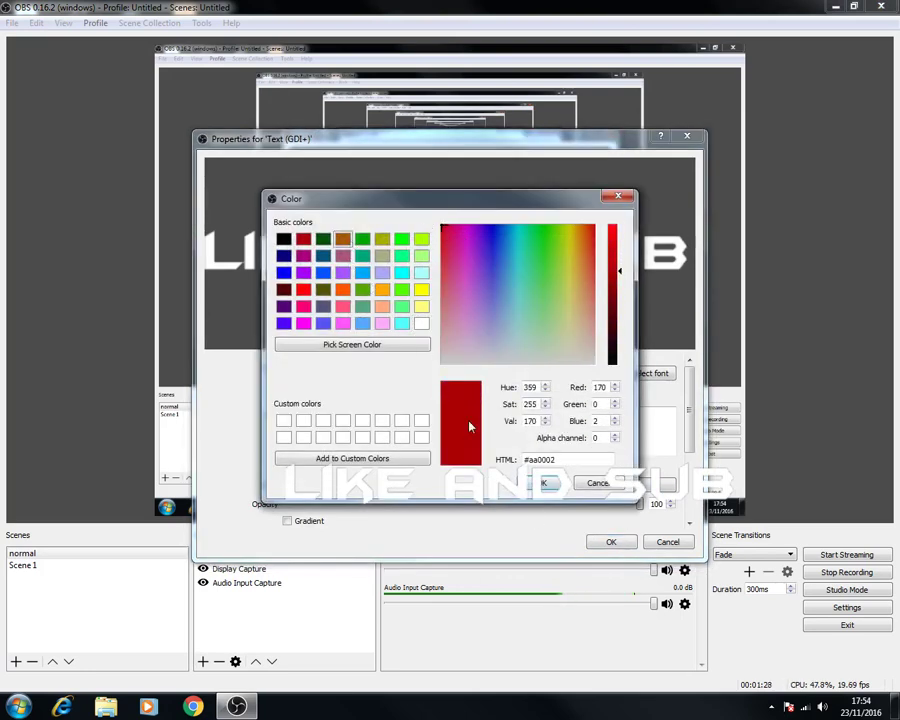
pyautogui.click(543, 483)
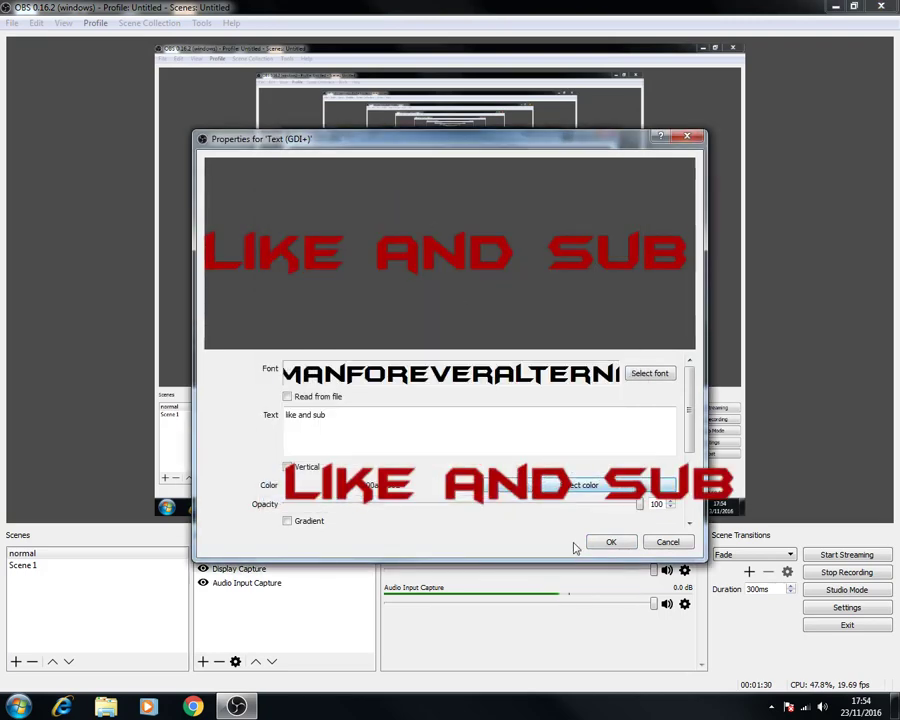
pyautogui.click(610, 542)
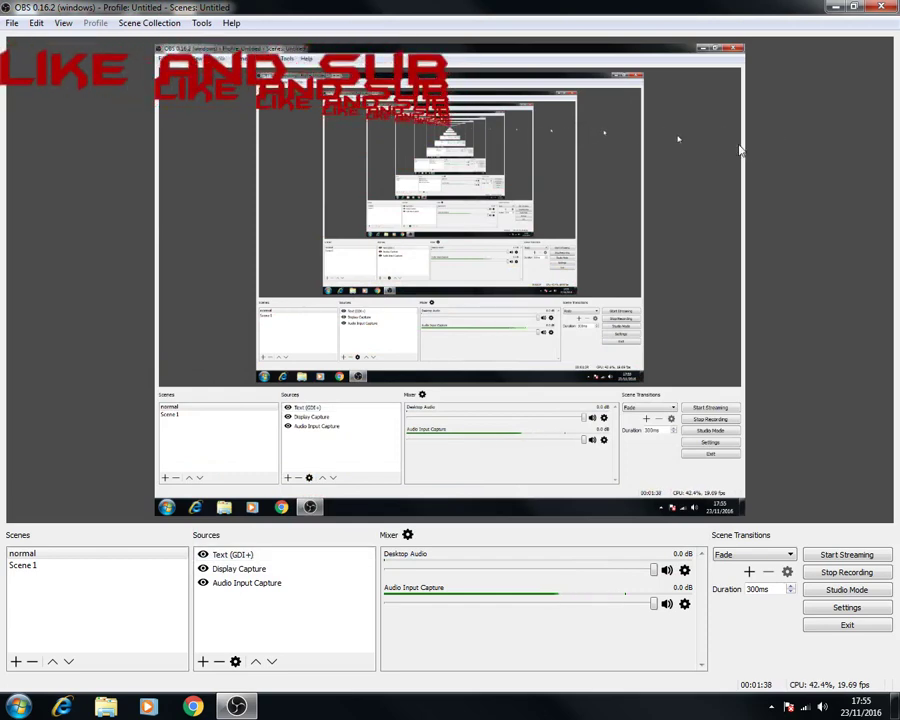
# Add a new visible Image source to the normal scene, keeping the default name.
pyautogui.click(202, 661)
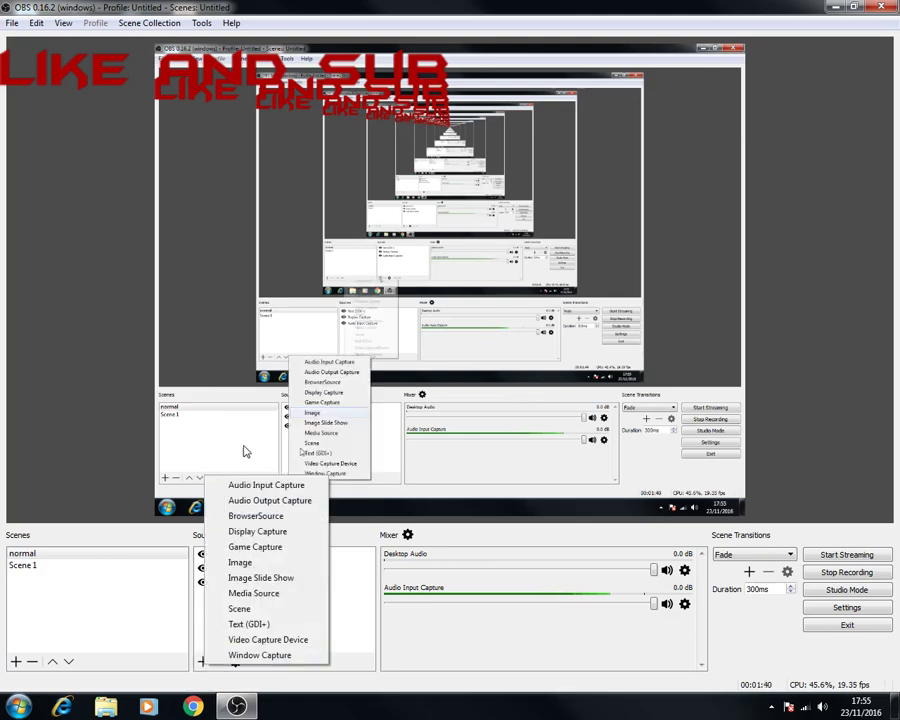
pyautogui.click(256, 563)
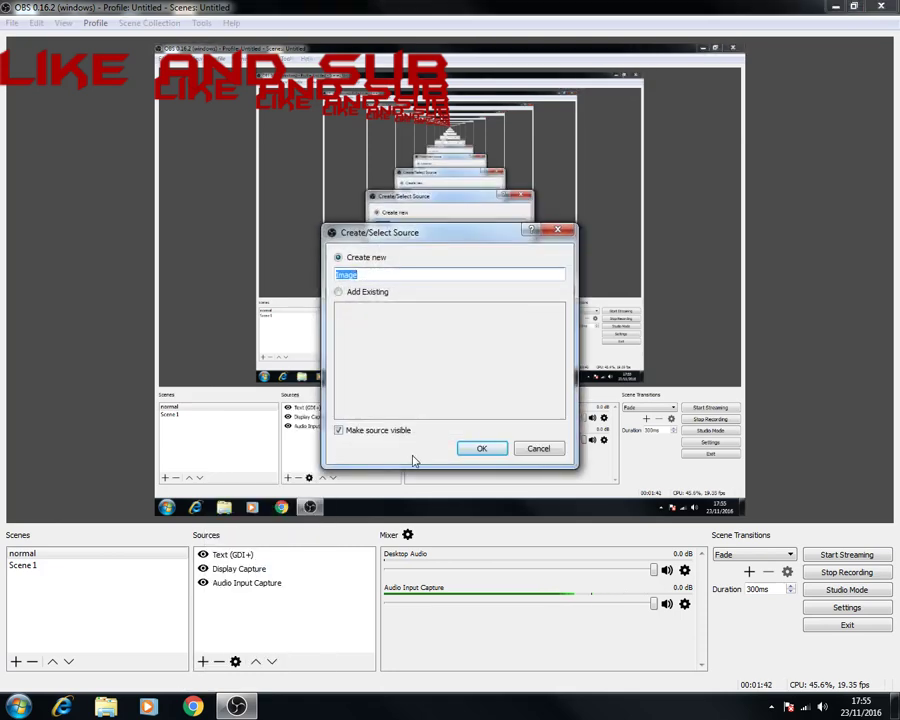
pyautogui.click(479, 446)
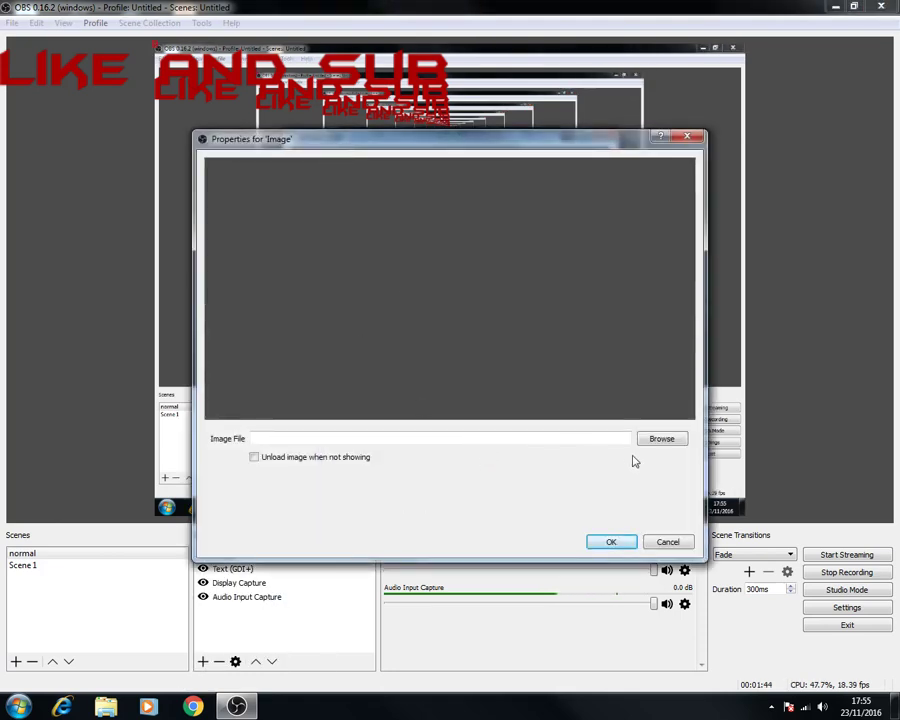
# Load the Pac-Man character picture from the Pictures library as the source's image file.
pyautogui.click(663, 441)
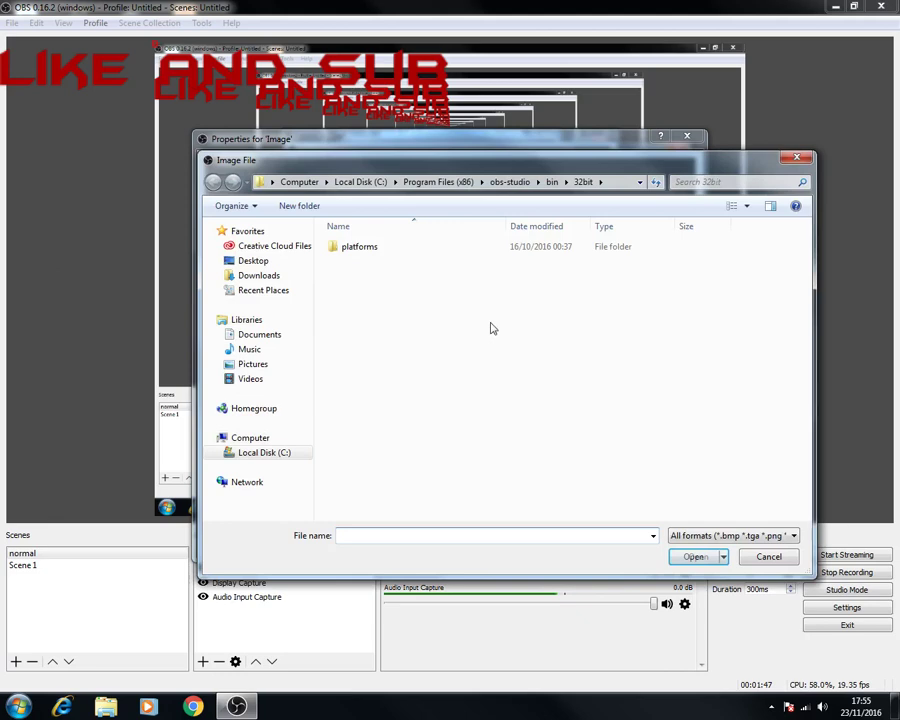
pyautogui.click(268, 364)
pyautogui.click(594, 362)
pyautogui.scroll(-8, 594, 364)
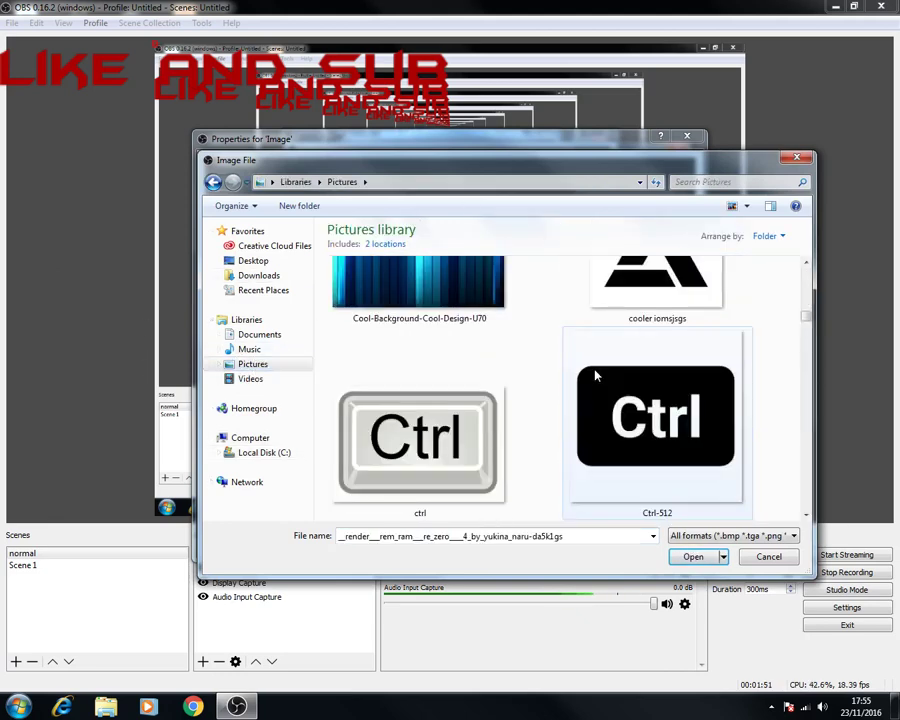
pyautogui.scroll(-10, 595, 376)
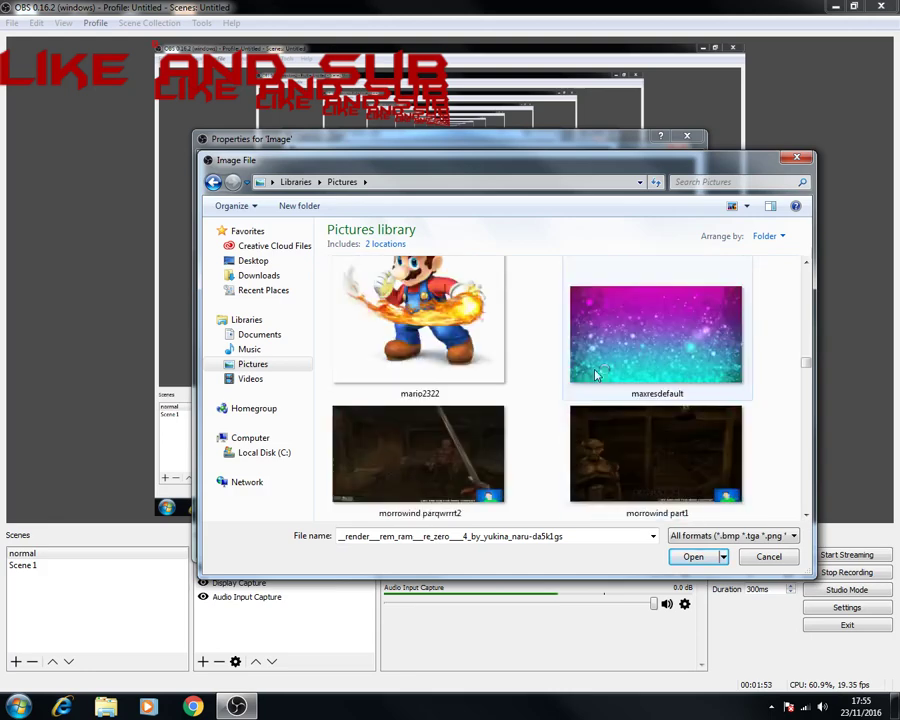
pyautogui.scroll(-10, 595, 376)
pyautogui.scroll(-5, 595, 376)
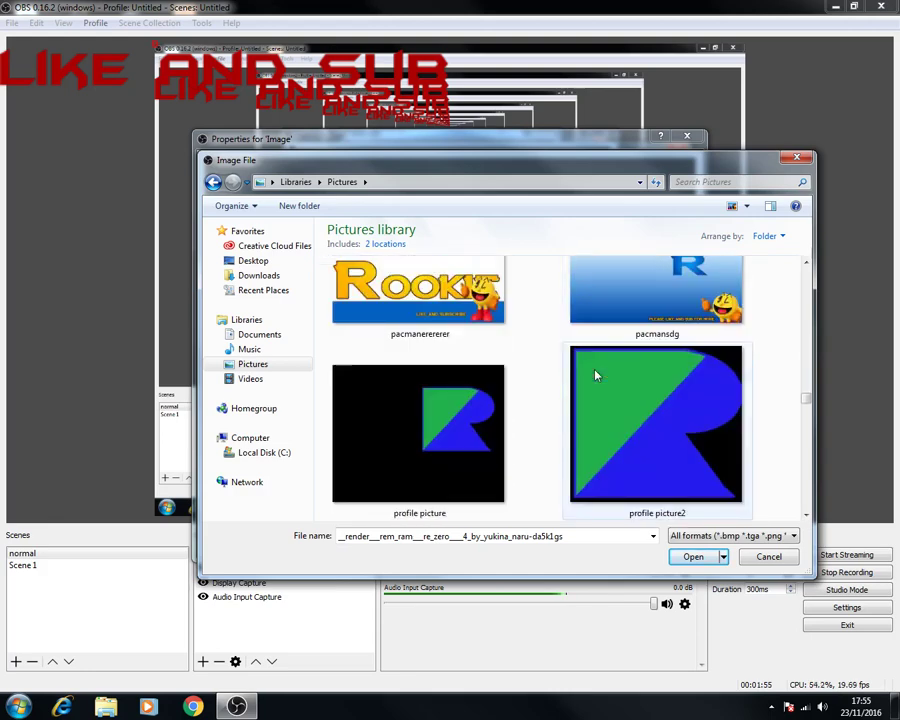
pyautogui.scroll(2, 520, 370)
pyautogui.doubleClick(480, 366)
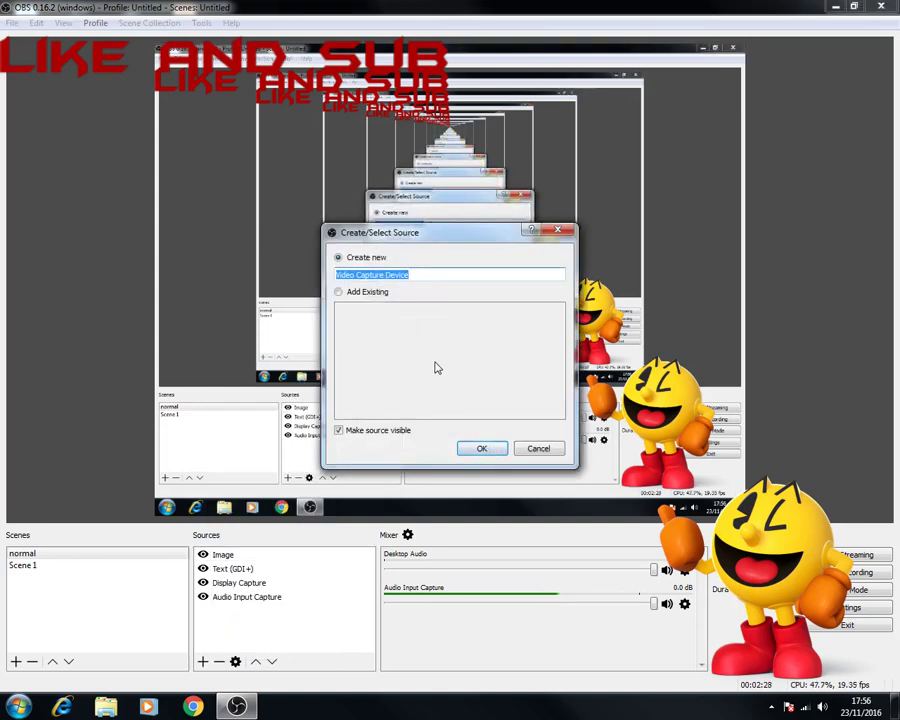
# Name the new Video Capture Device source "camera" and create it.
pyautogui.write('camera')
pyautogui.press('Return')
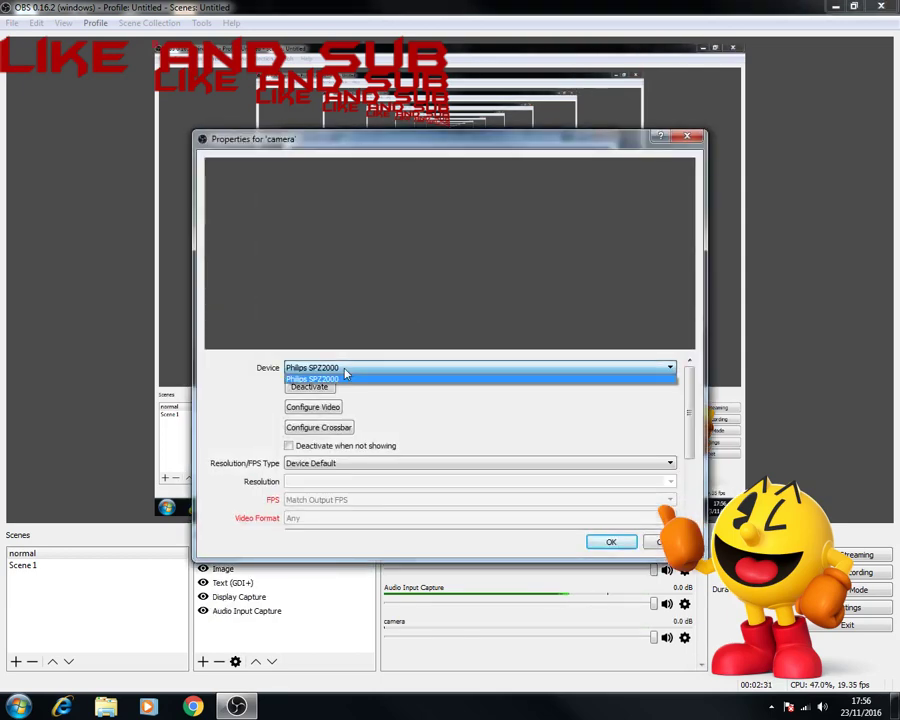
# Switch the camera's resolution/FPS type to Custom and set its resolution to 640x480.
pyautogui.click(300, 464)
pyautogui.click(300, 482)
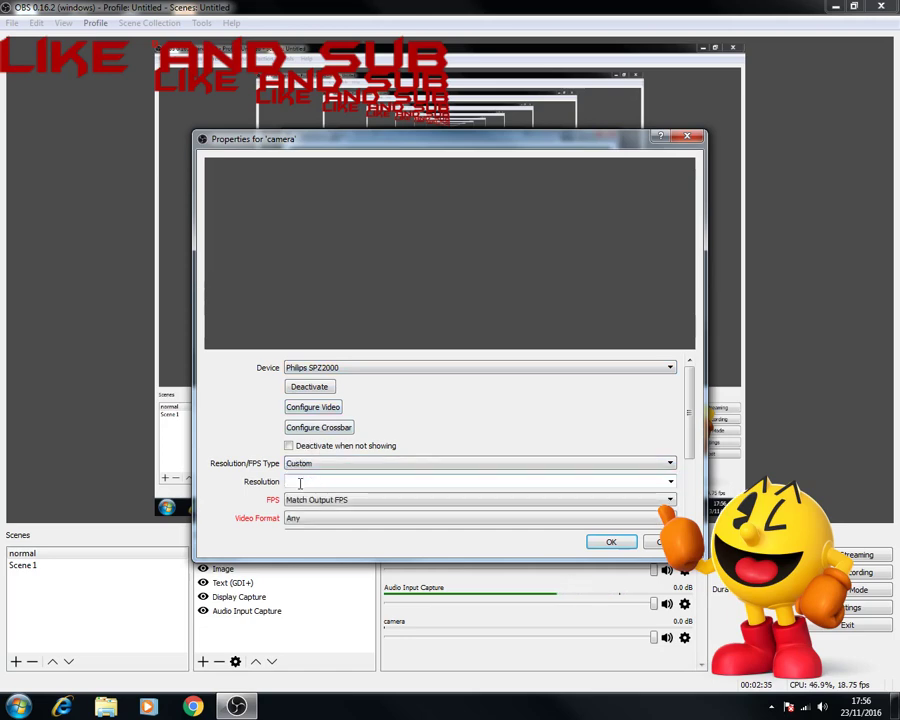
pyautogui.click(670, 482)
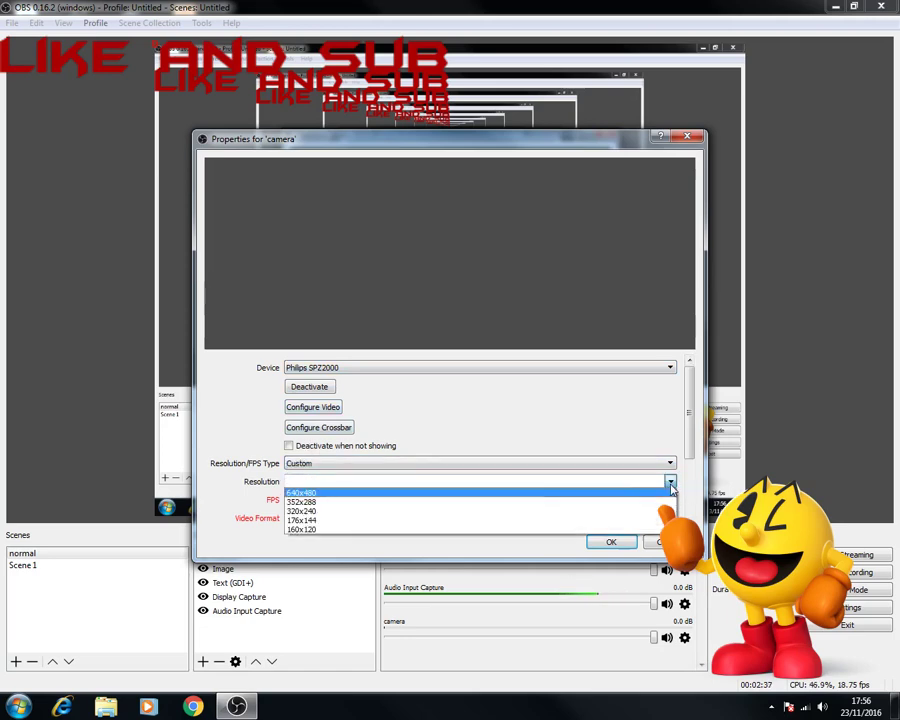
pyautogui.click(350, 480)
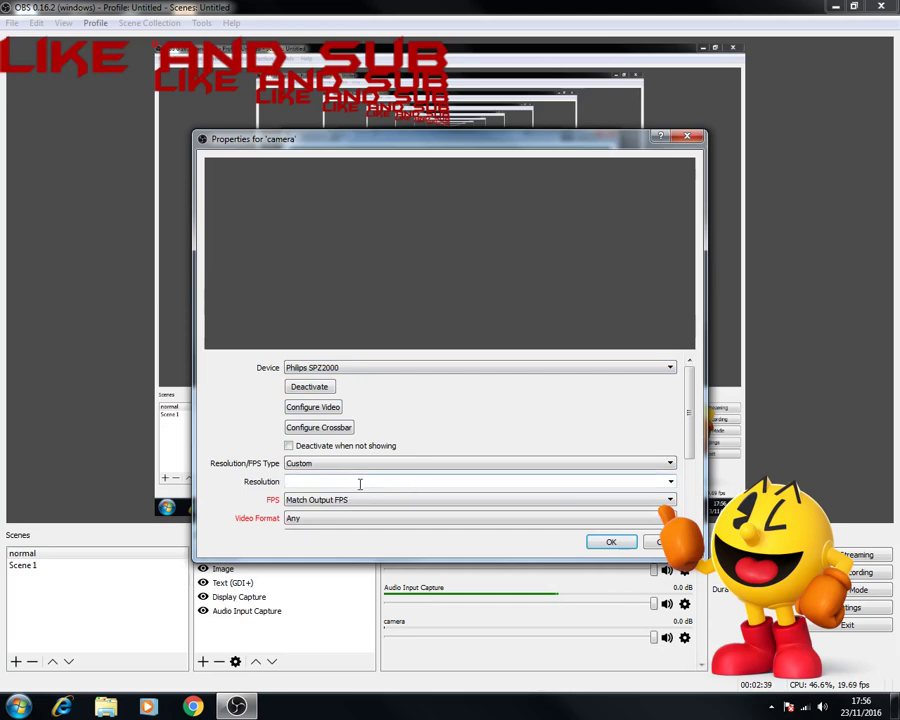
pyautogui.click(670, 482)
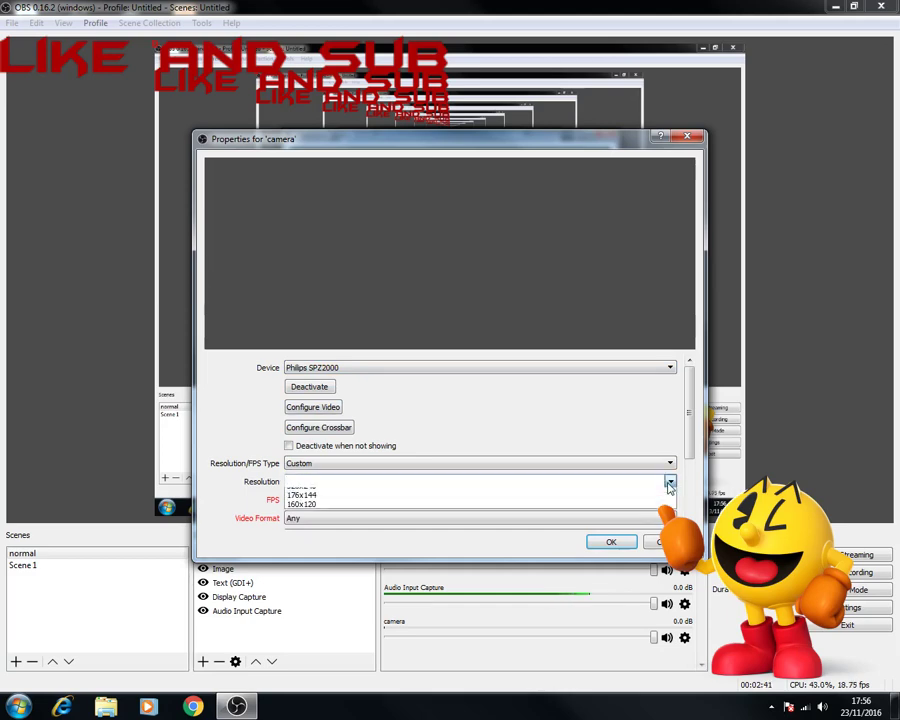
pyautogui.click(311, 493)
# Set the camera's frame rate to 29.97 NTSC and accept the properties.
pyautogui.click(311, 499)
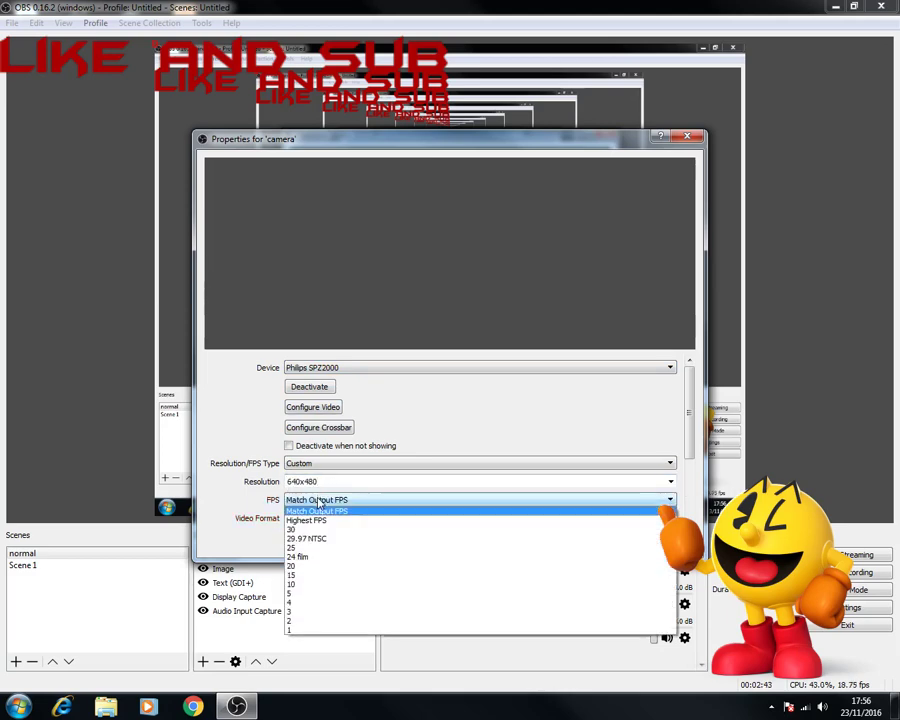
pyautogui.click(316, 540)
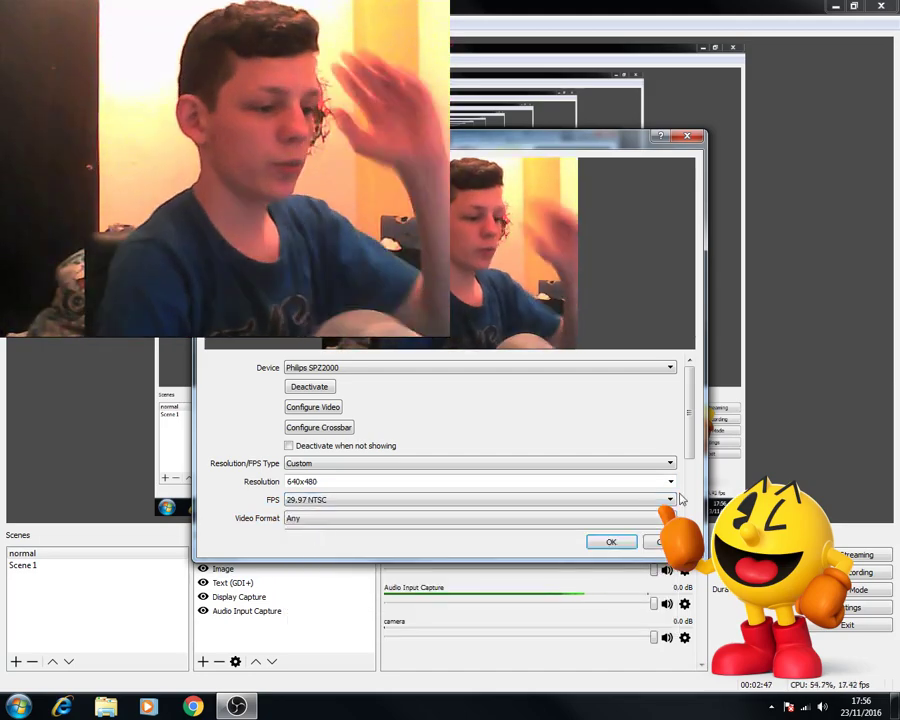
pyautogui.click(611, 541)
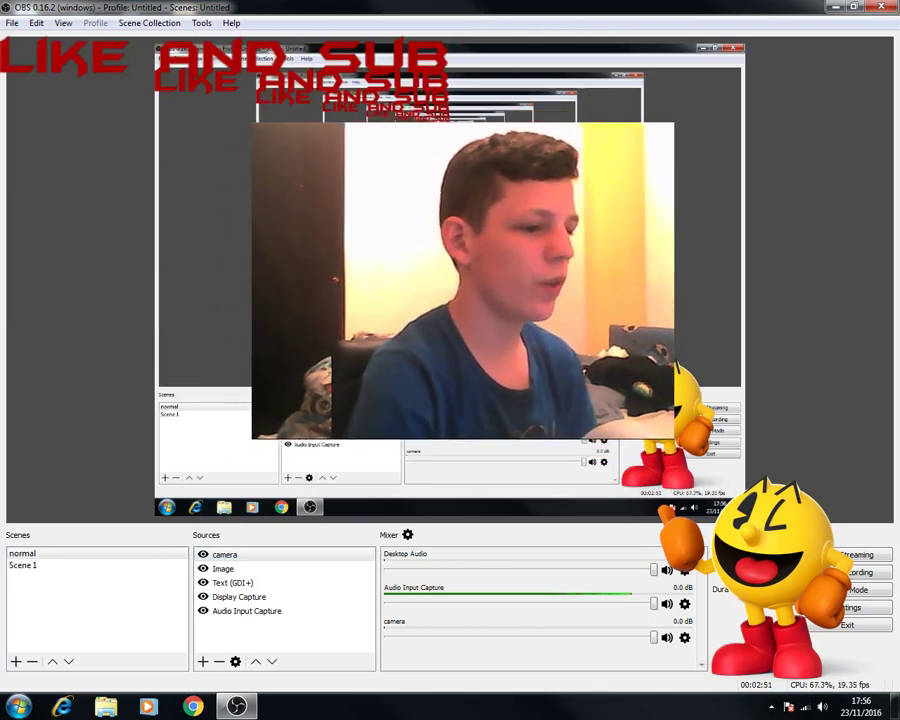
# Shrink the camera feed and place it in the upper-right corner of the canvas.
pyautogui.moveTo(320, 332); pyautogui.dragTo(473, 215)
pyautogui.moveTo(549, 181); pyautogui.dragTo(675, 126)
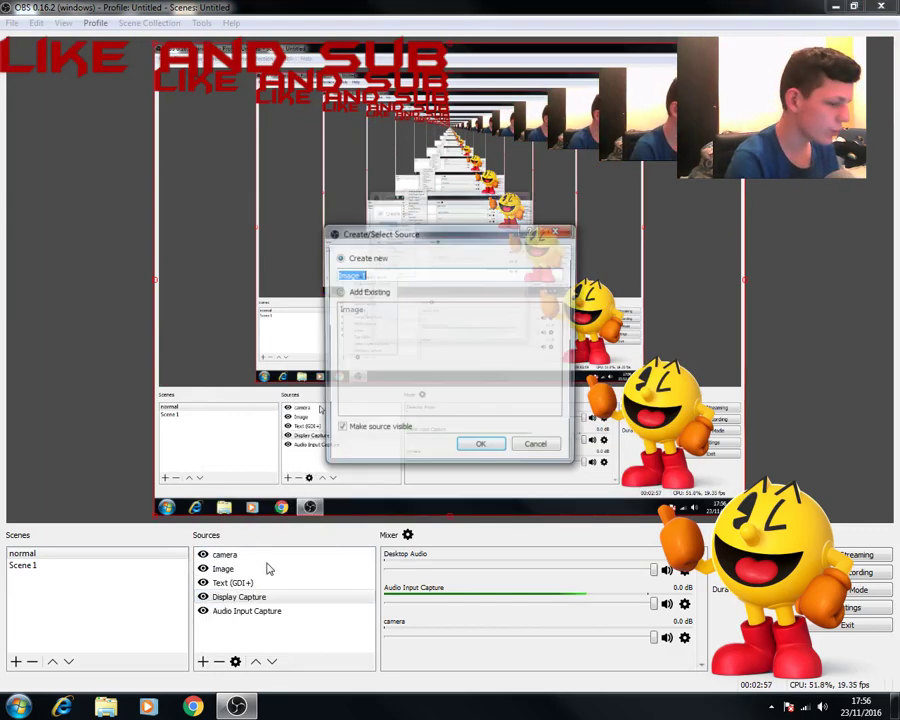
# Create a new image source named "Image 1" using the ROOKIE frame picture dfshhfhdfhgh.png from the Pictures library.
pyautogui.click(480, 444)
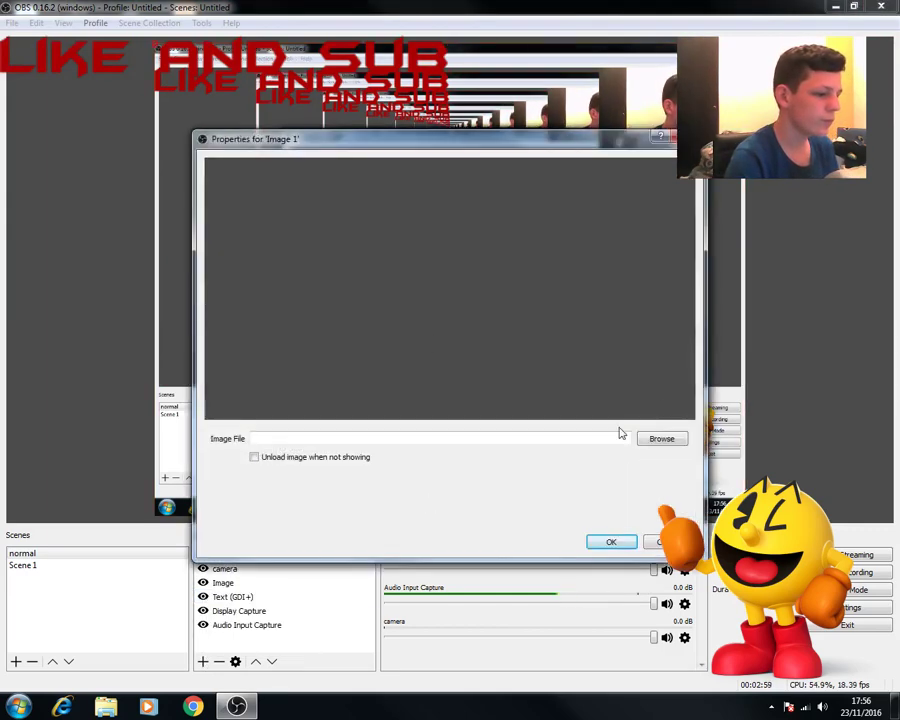
pyautogui.click(661, 439)
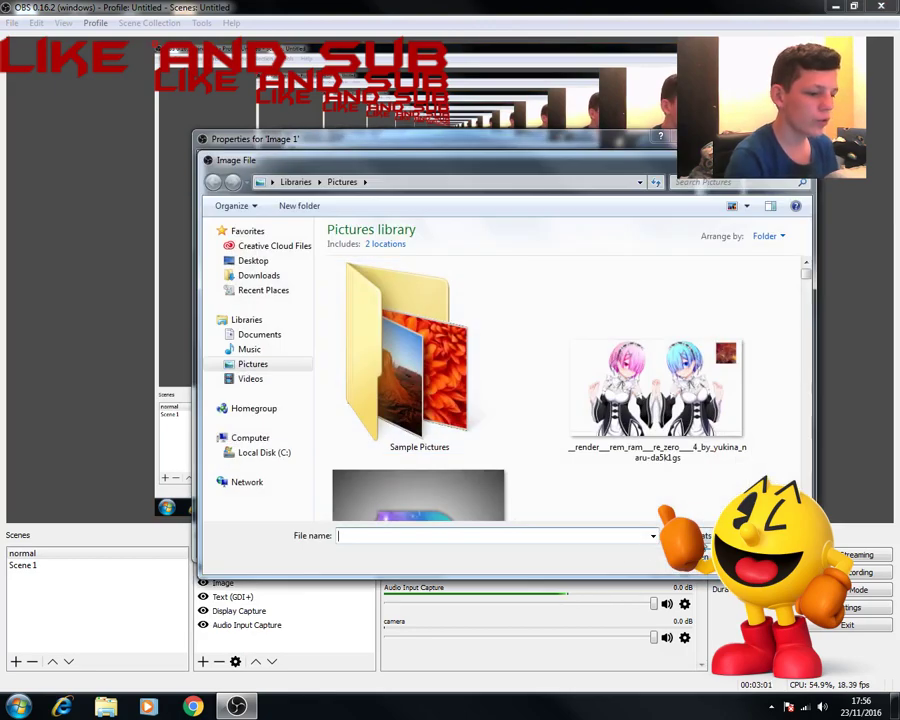
pyautogui.click(652, 327)
pyautogui.scroll(-3, 657, 330)
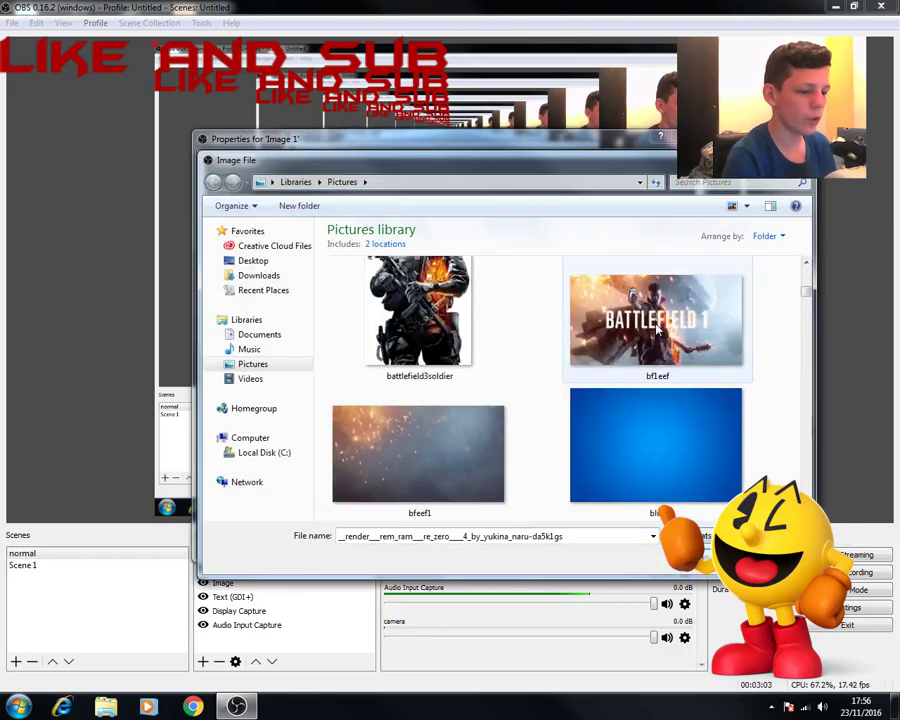
pyautogui.scroll(-10, 657, 330)
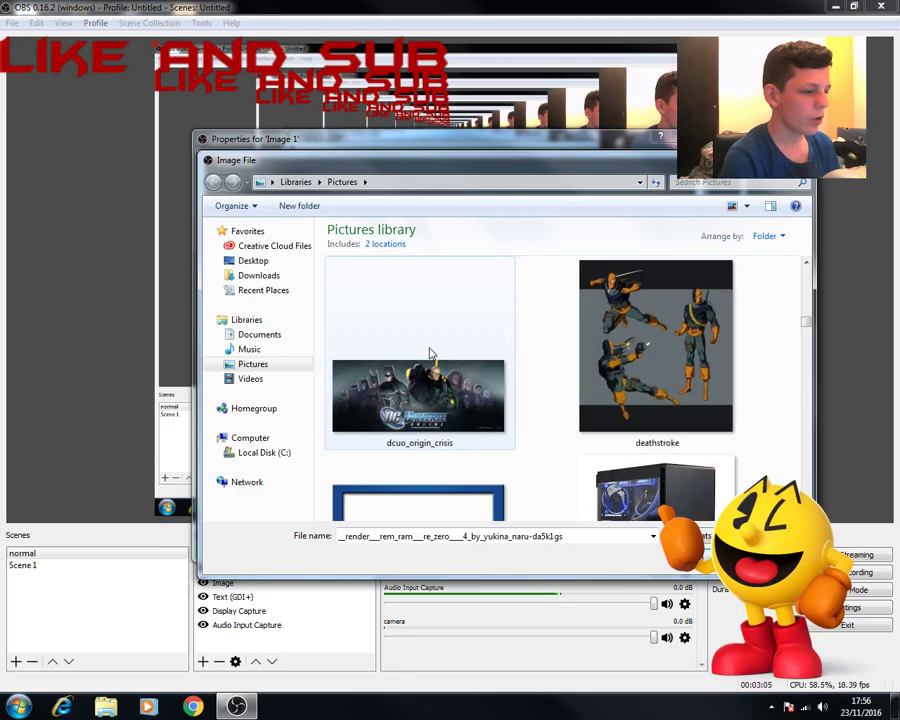
pyautogui.scroll(-2, 420, 440)
pyautogui.doubleClick(416, 424)
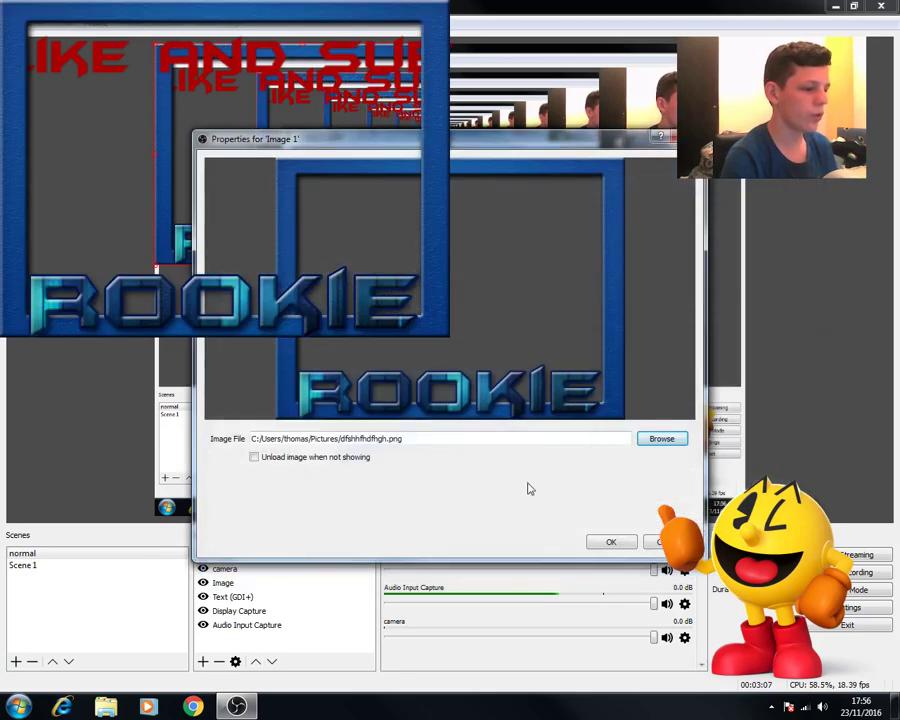
pyautogui.click(610, 543)
# Shrink the ROOKIE frame into the canvas's upper-right corner and make the camera feed slightly smaller behind it.
pyautogui.moveTo(348, 362); pyautogui.dragTo(461, 277)
pyautogui.moveTo(517, 234); pyautogui.dragTo(618, 155)
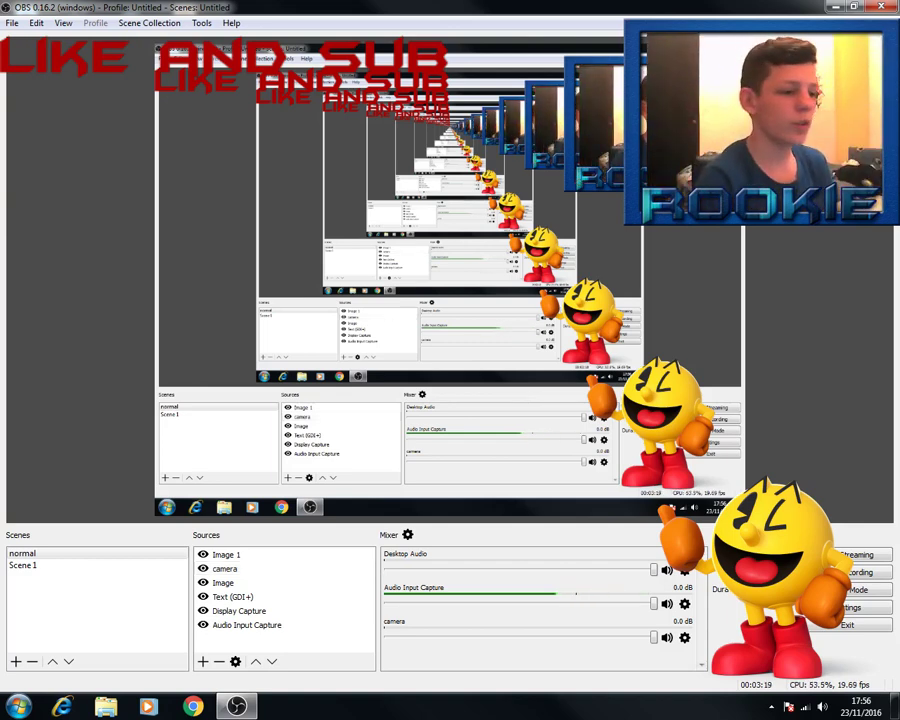
pyautogui.click(225, 569)
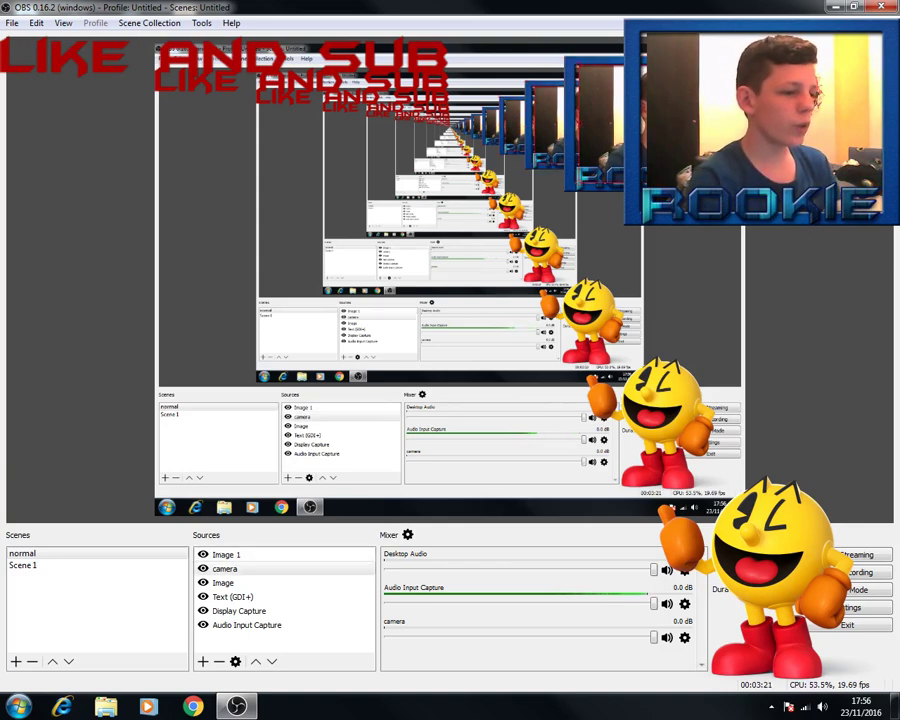
pyautogui.moveTo(655, 125); pyautogui.dragTo(650, 135)
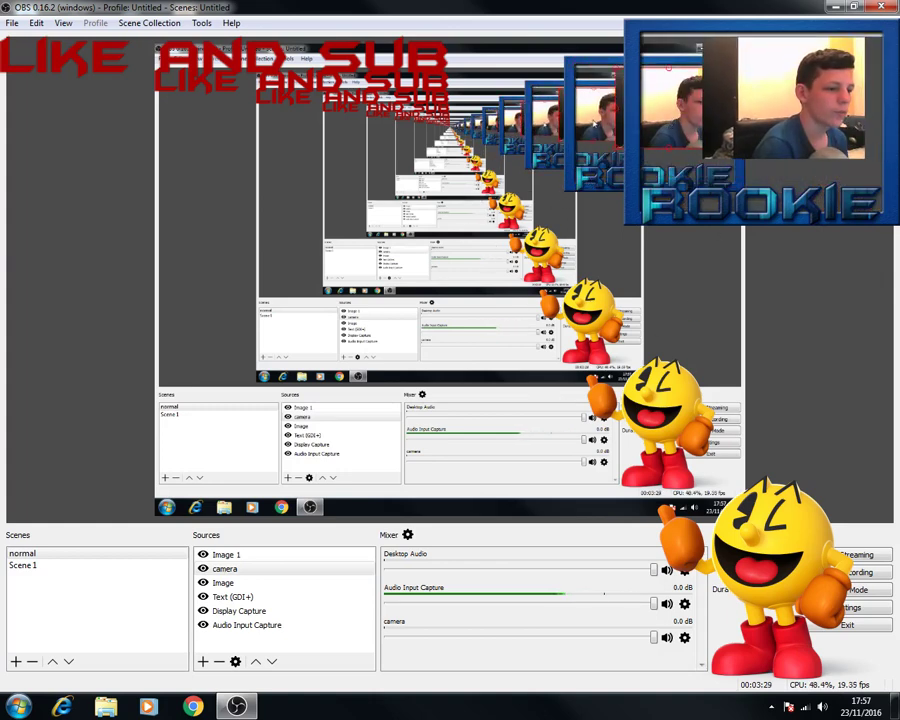
# Shrink the ROOKIE frame further and fit its edges around the camera feed.
pyautogui.click(568, 193)
pyautogui.moveTo(567, 196); pyautogui.dragTo(662, 125)
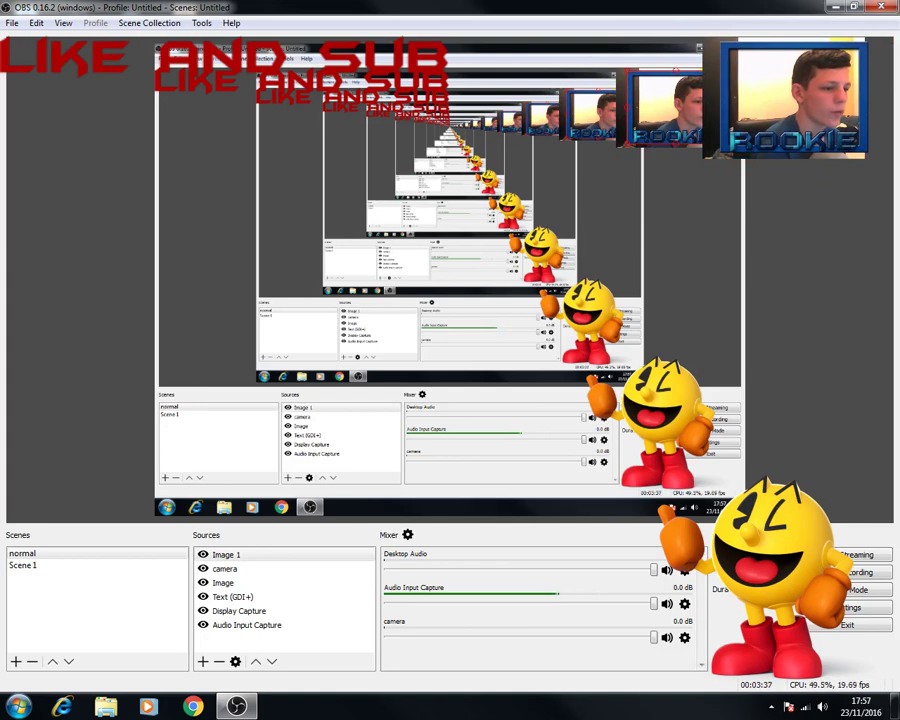
pyautogui.moveTo(724, 144); pyautogui.dragTo(731, 148)
pyautogui.moveTo(692, 116); pyautogui.dragTo(692, 109)
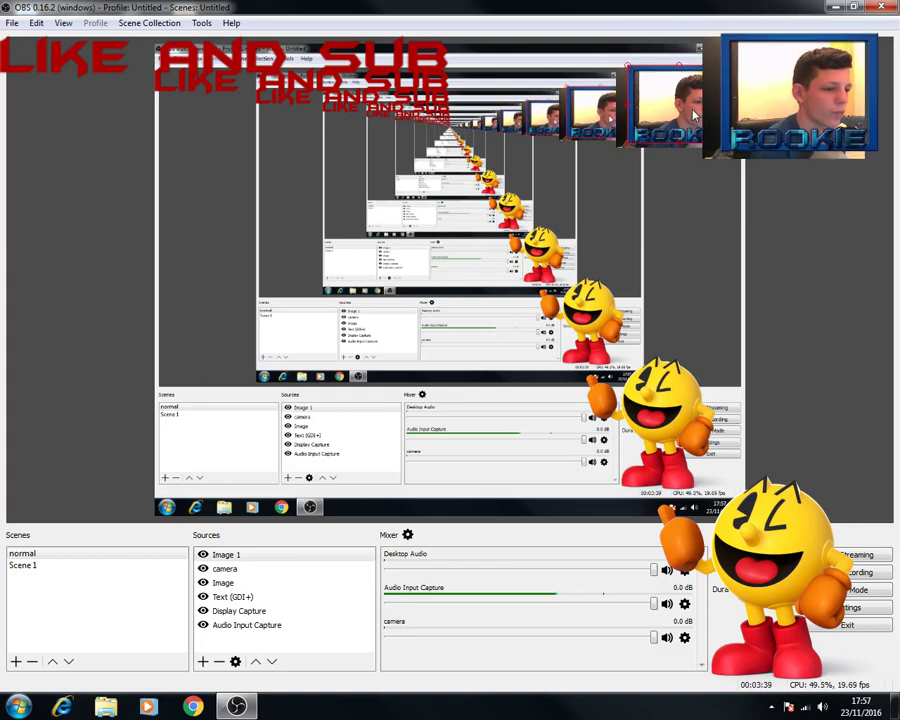
pyautogui.moveTo(731, 144); pyautogui.dragTo(740, 150)
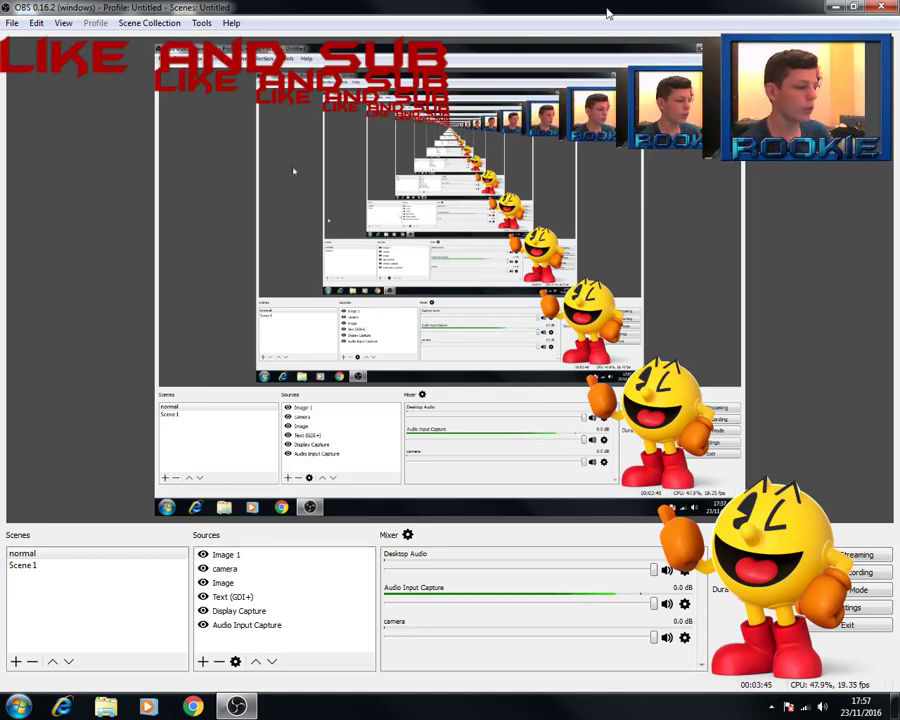
# Move the "LIKE AND SUB" text to the bottom centre of the canvas.
pyautogui.moveTo(303, 84); pyautogui.dragTo(451, 475)
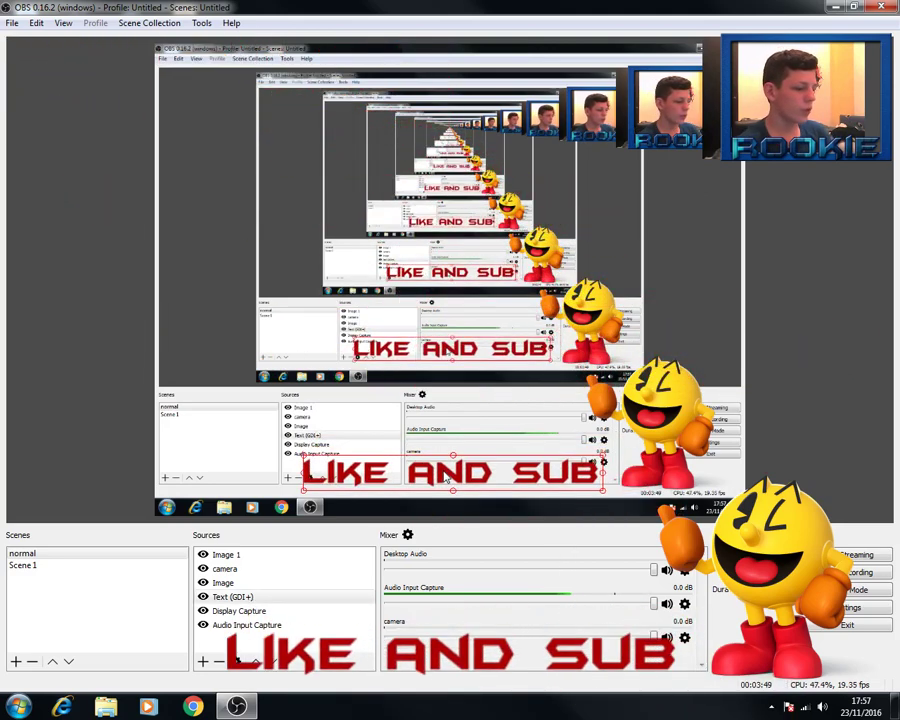
pyautogui.click(201, 303)
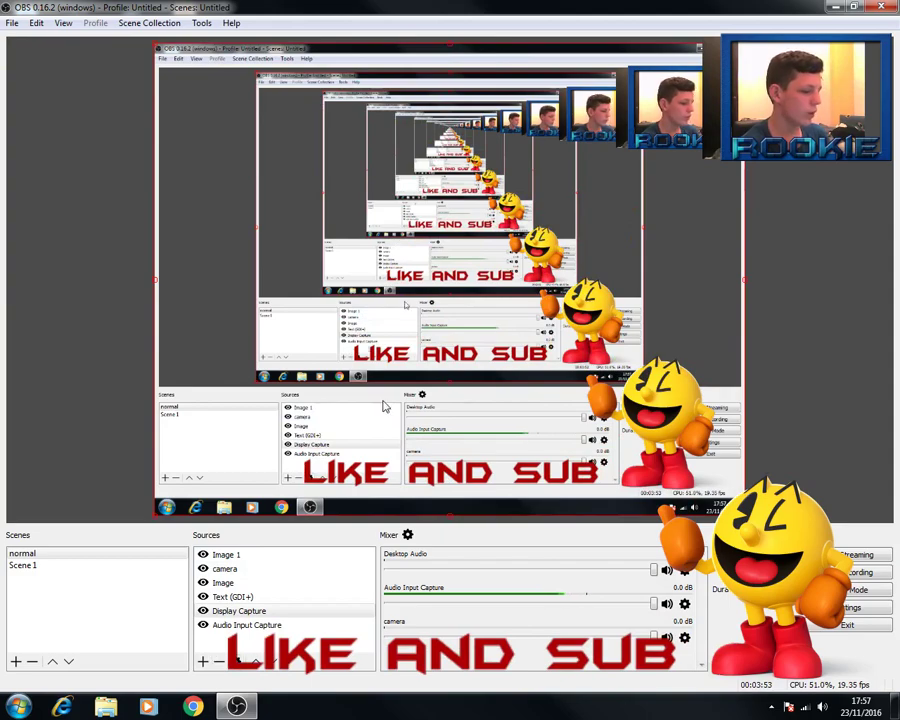
pyautogui.moveTo(369, 461)
pyautogui.mouseDown()
pyautogui.moveTo(284, 370)
pyautogui.moveTo(367, 460)
pyautogui.moveTo(319, 324)
pyautogui.moveTo(235, 363)
pyautogui.moveTo(369, 440)
pyautogui.moveTo(374, 461)
pyautogui.mouseUp()
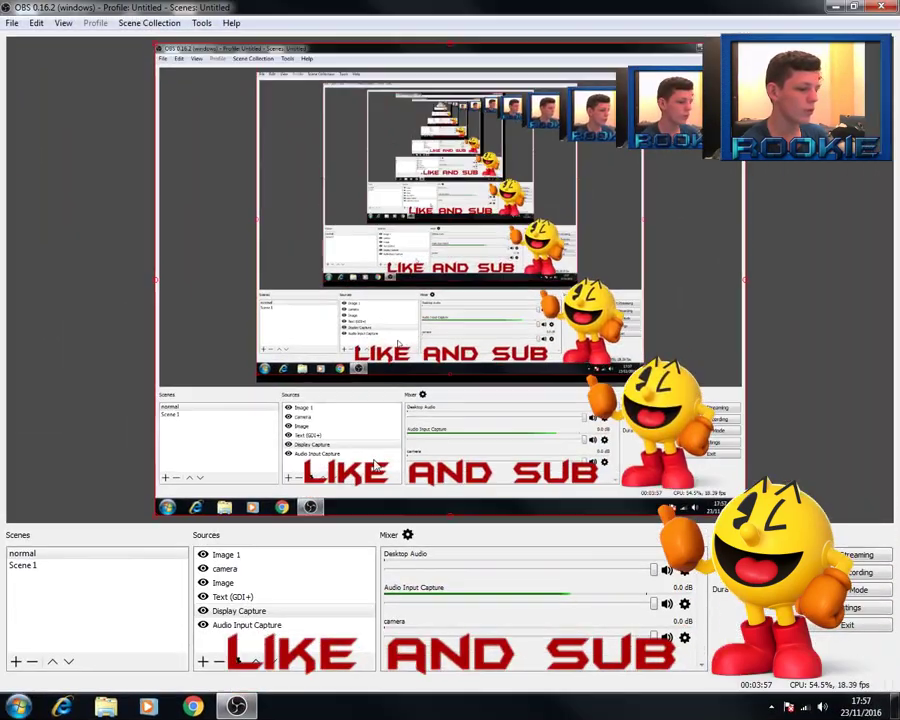
# Remove the Image 1 frame and the camera source from the scene.
pyautogui.click(695, 108)
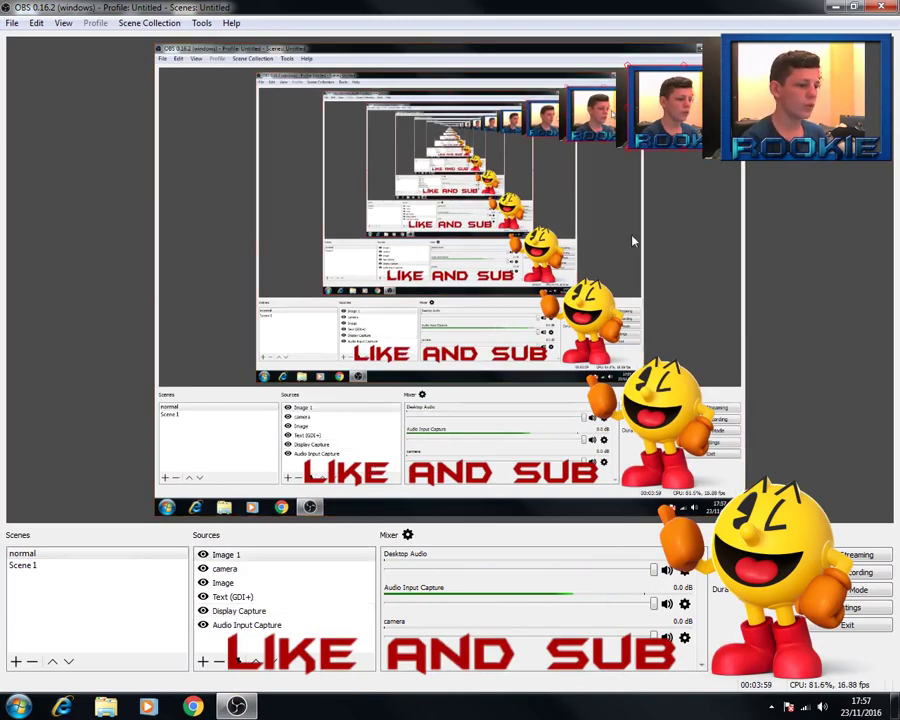
pyautogui.click(219, 661)
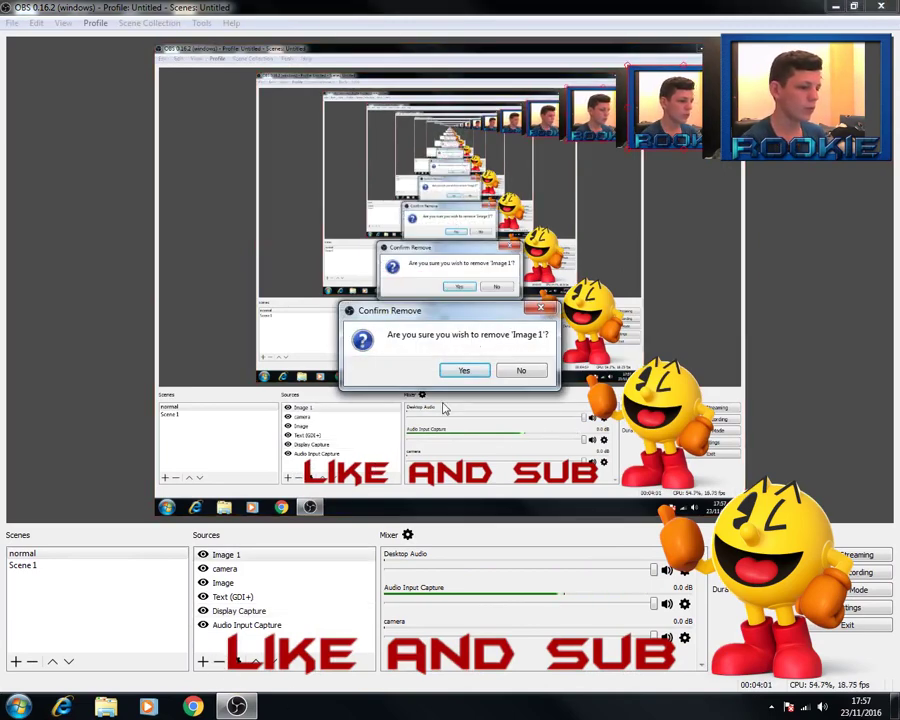
pyautogui.click(463, 371)
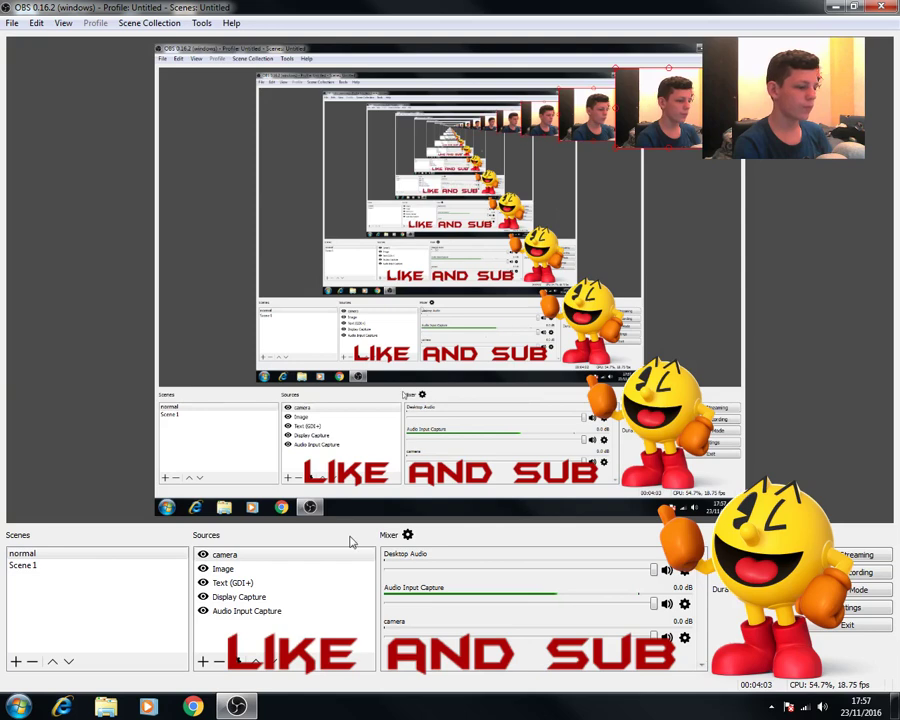
pyautogui.click(257, 556)
pyautogui.click(219, 661)
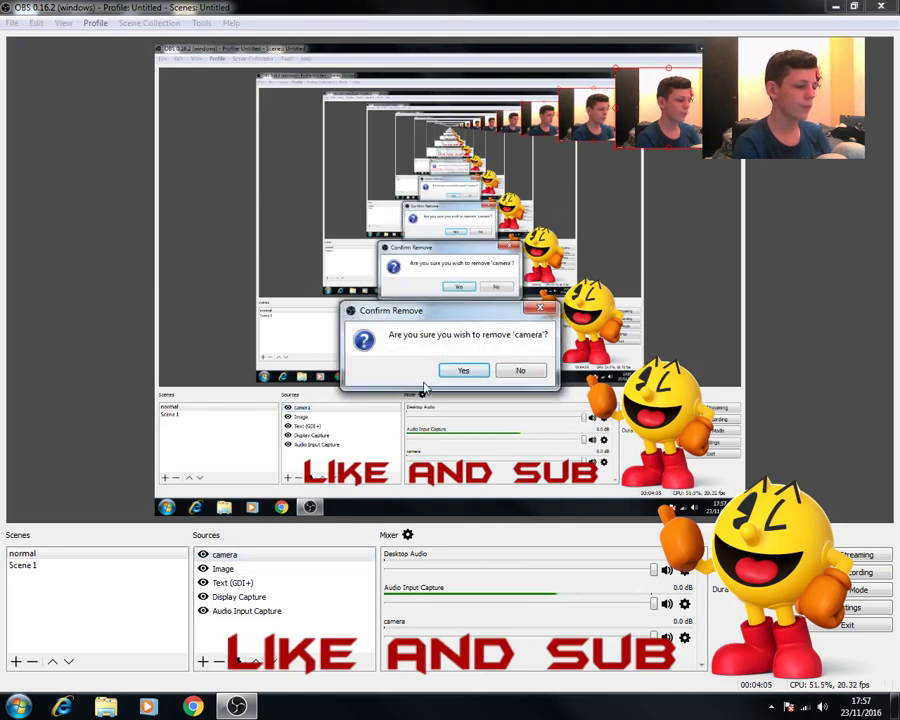
pyautogui.click(462, 370)
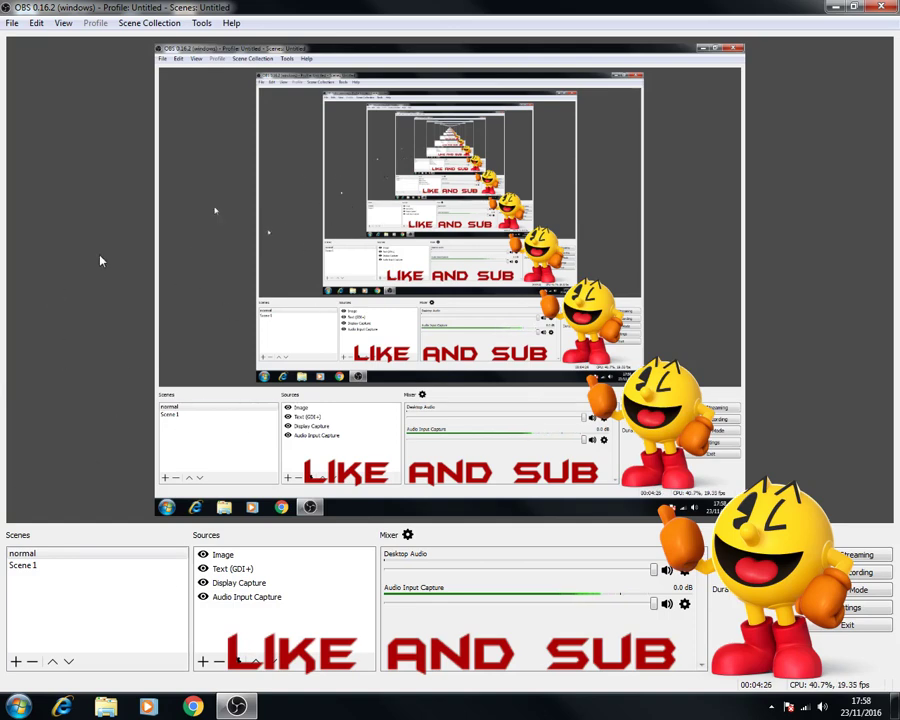
# Try adding the galaxy-coloured R logo as a new image source, and remove it from the scene.
pyautogui.click(203, 662)
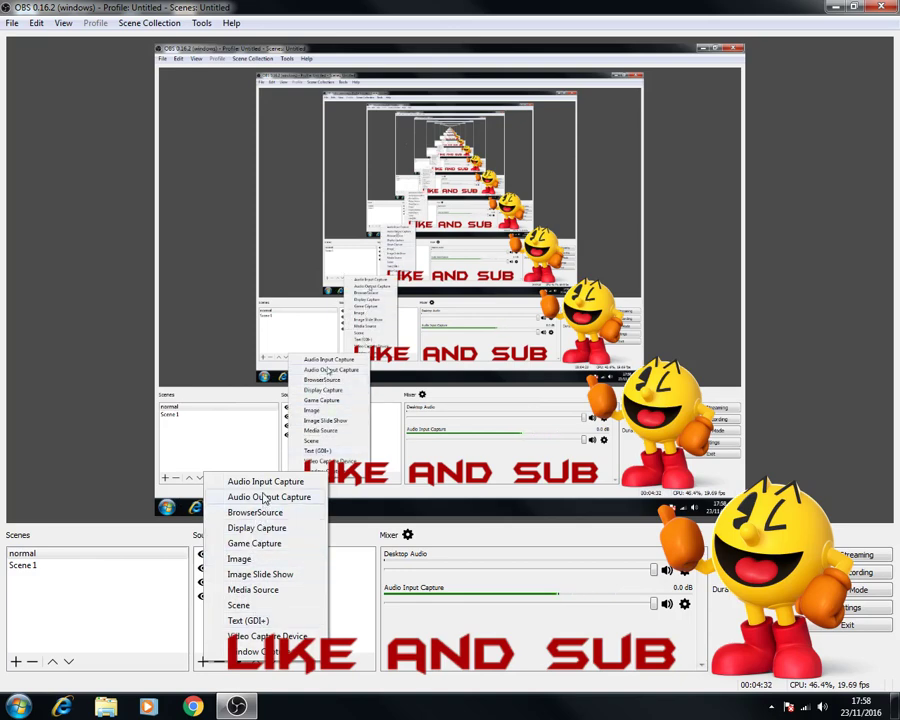
pyautogui.click(130, 514)
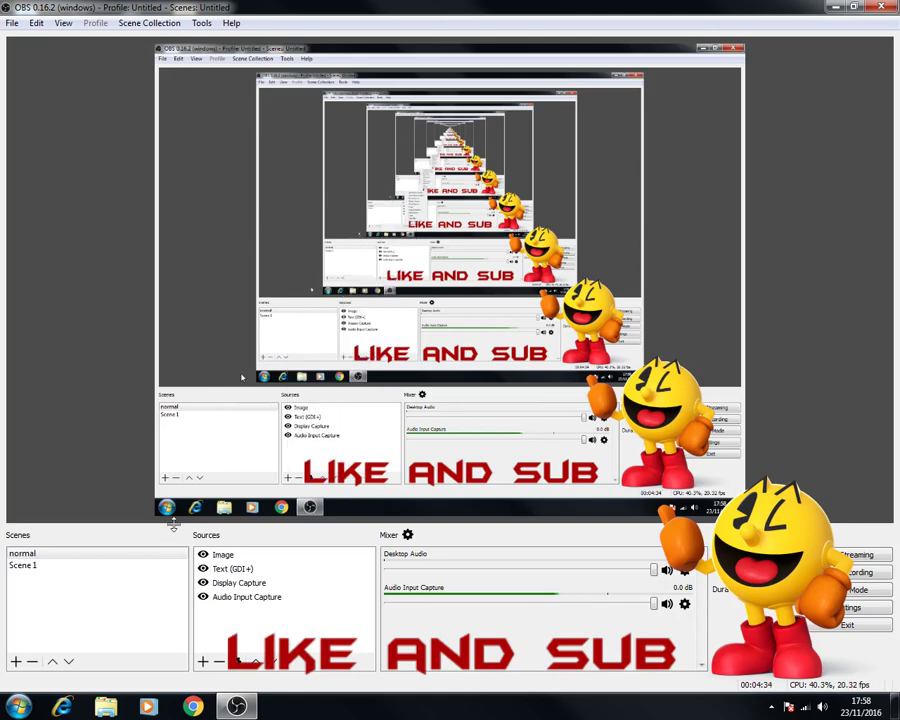
pyautogui.click(204, 662)
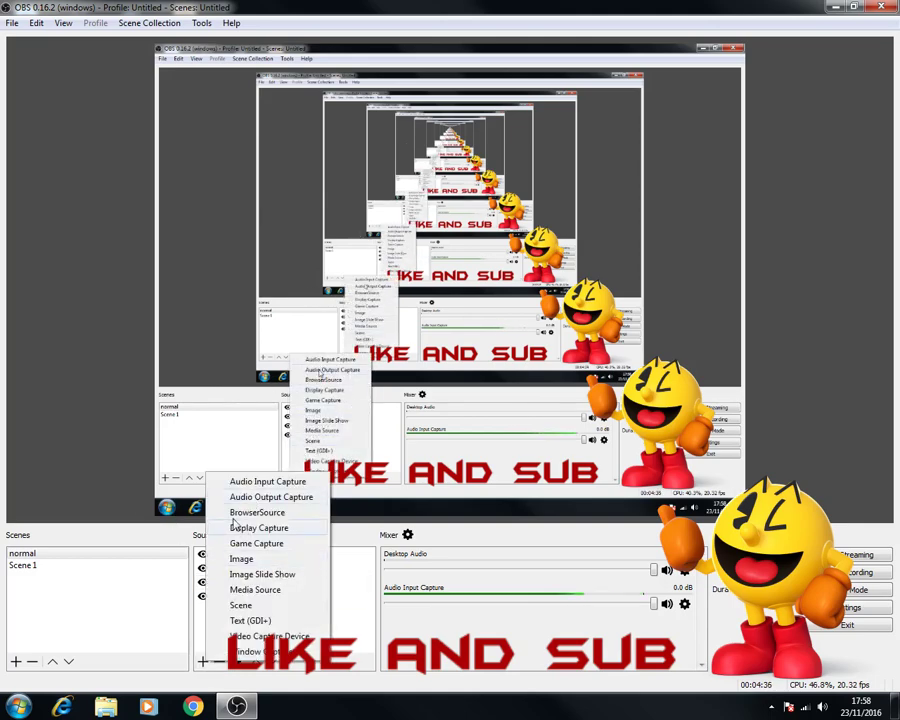
pyautogui.click(240, 558)
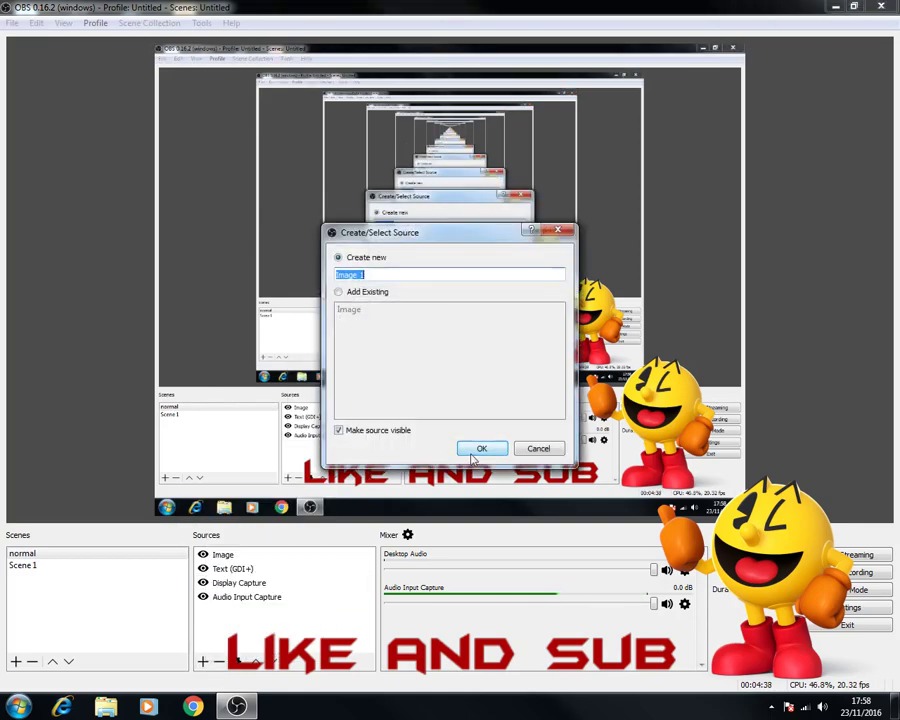
pyautogui.click(474, 452)
pyautogui.click(662, 439)
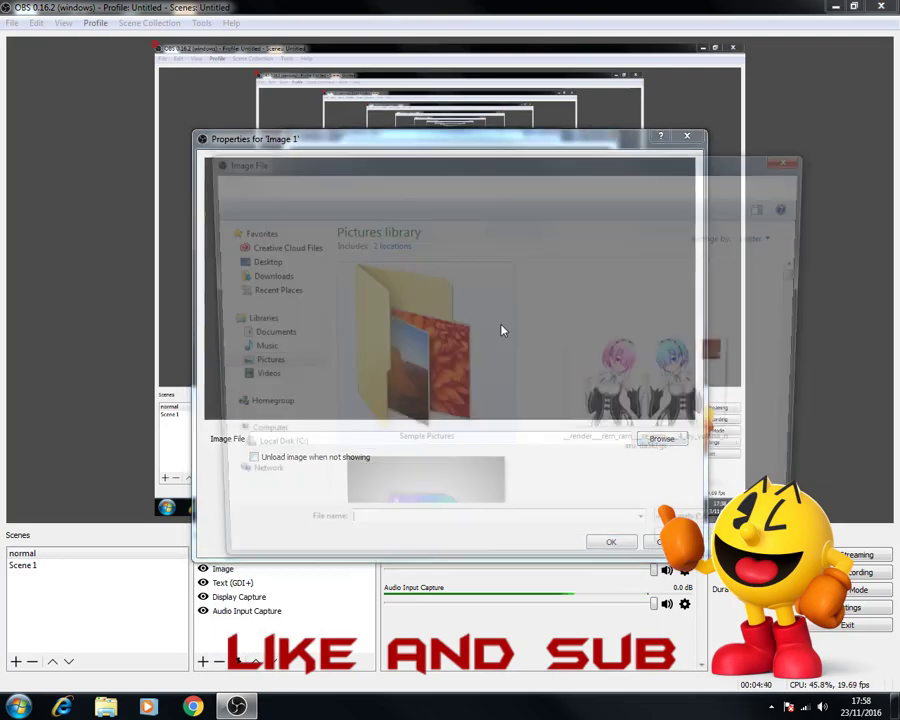
pyautogui.click(472, 474)
pyautogui.scroll(-3, 474, 440)
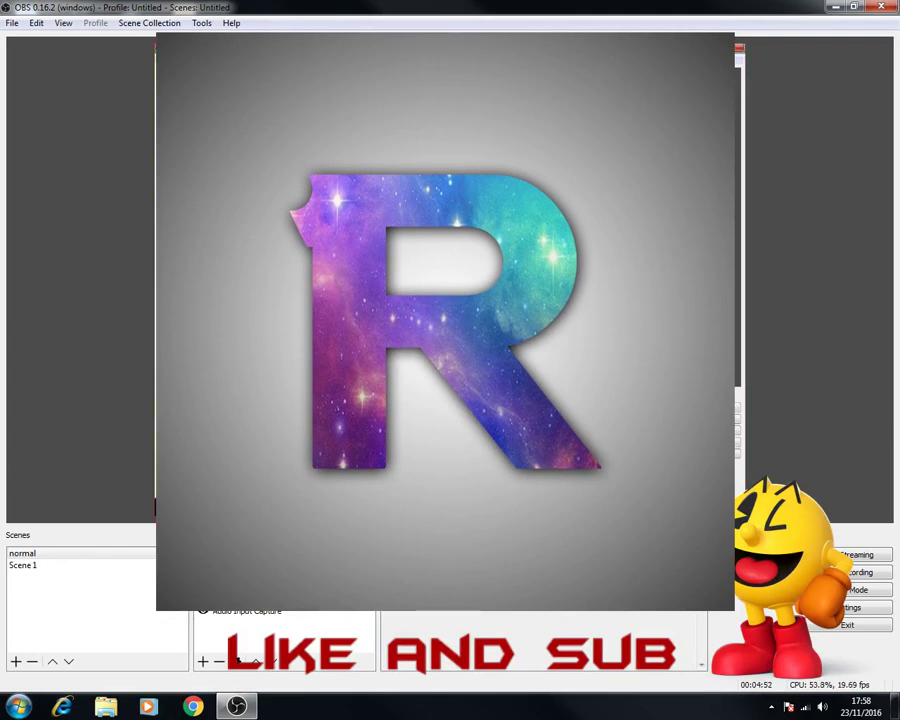
pyautogui.click(223, 665)
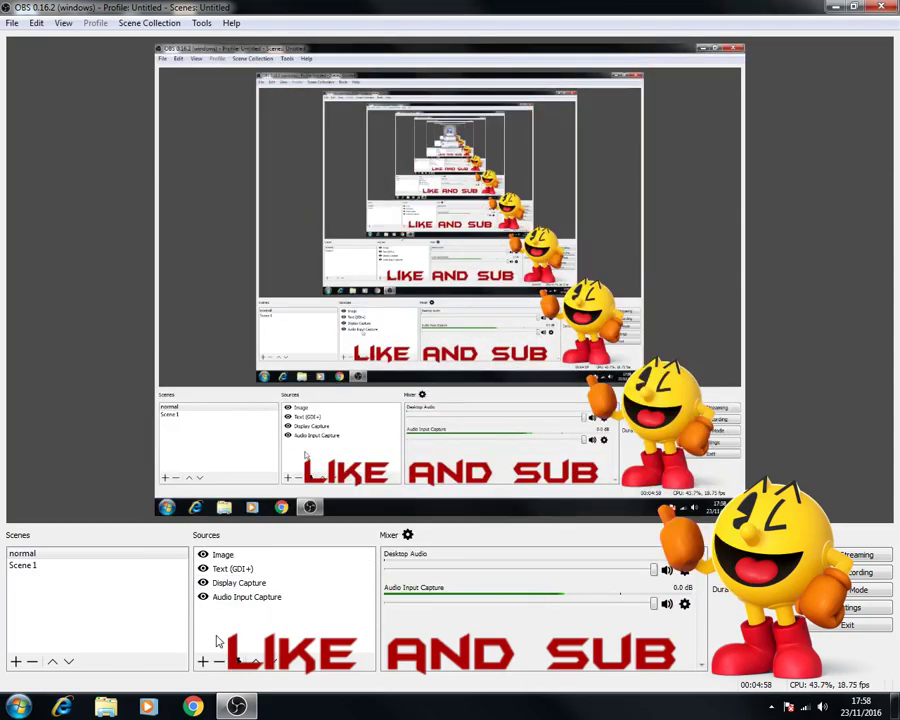
# Create another image source named "Image 1" and open the file browser for its picture.
pyautogui.click(205, 662)
pyautogui.click(250, 562)
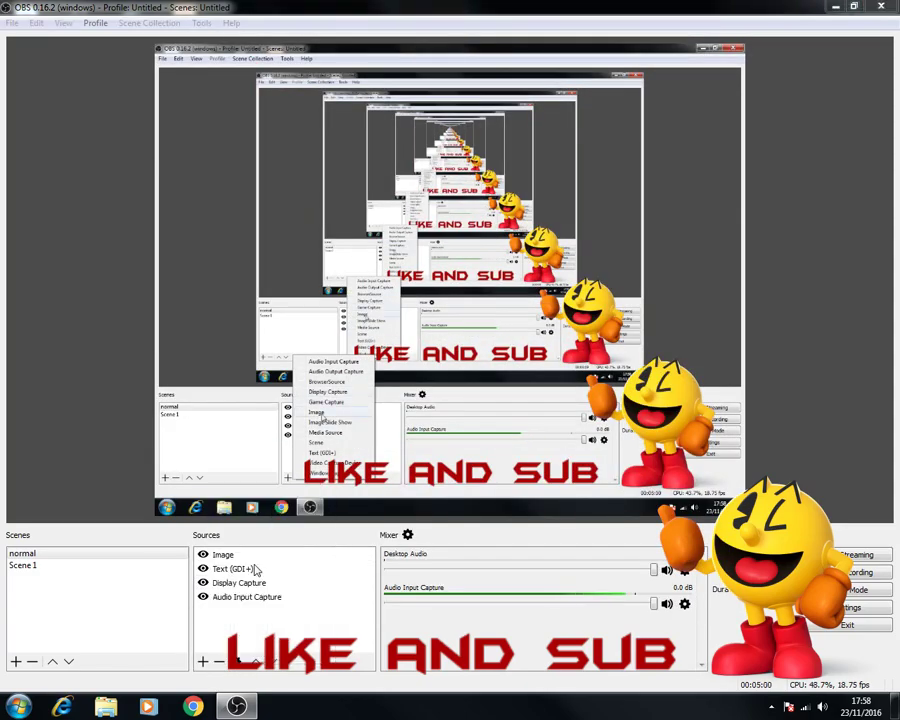
pyautogui.click(479, 450)
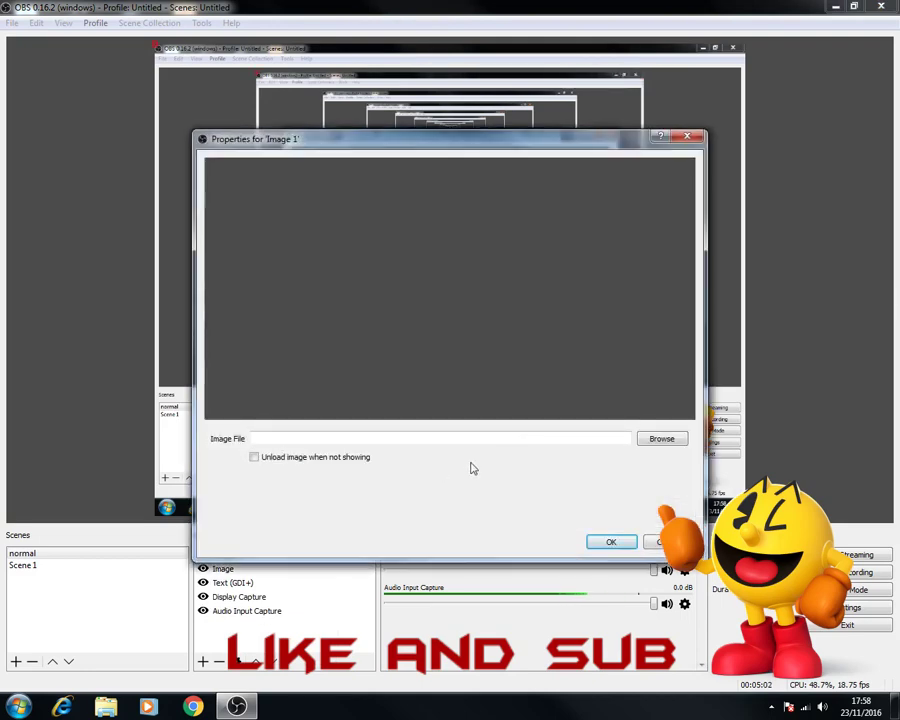
pyautogui.click(645, 442)
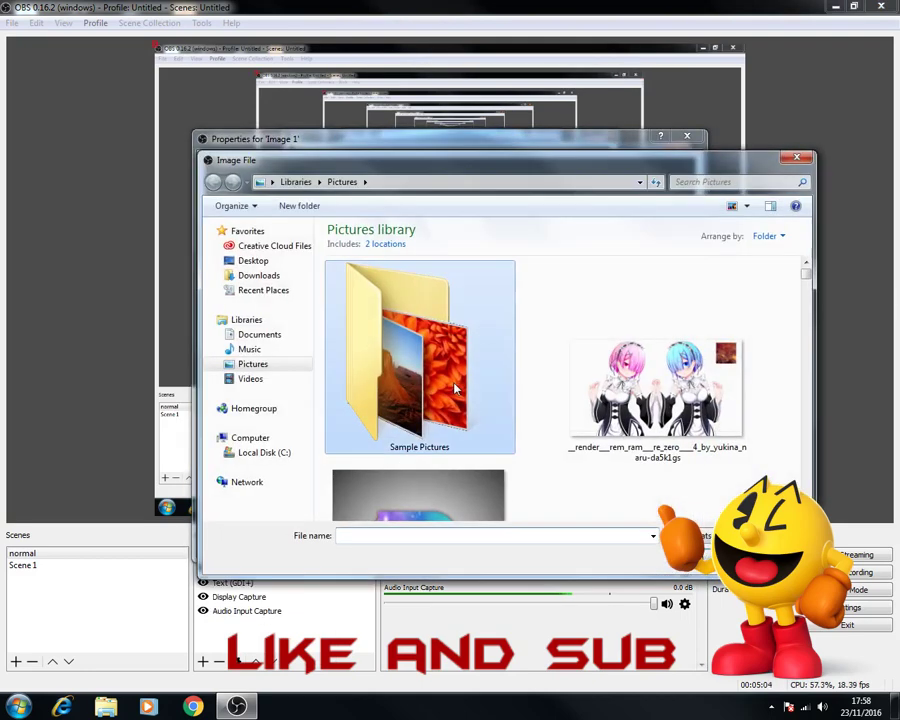
# Load the blue ROOKIE frame picture dfshhfhdfhgh.png from the Pictures library into the Image 1 source and accept its properties.
pyautogui.scroll(-2, 478, 390)
pyautogui.scroll(-12, 512, 382)
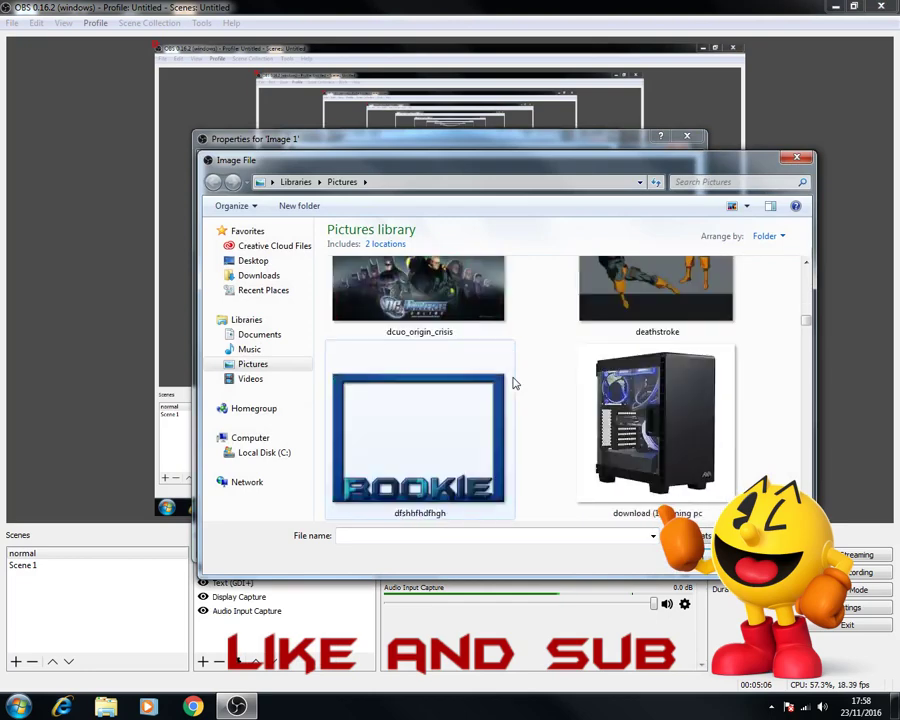
pyautogui.scroll(-12, 513, 383)
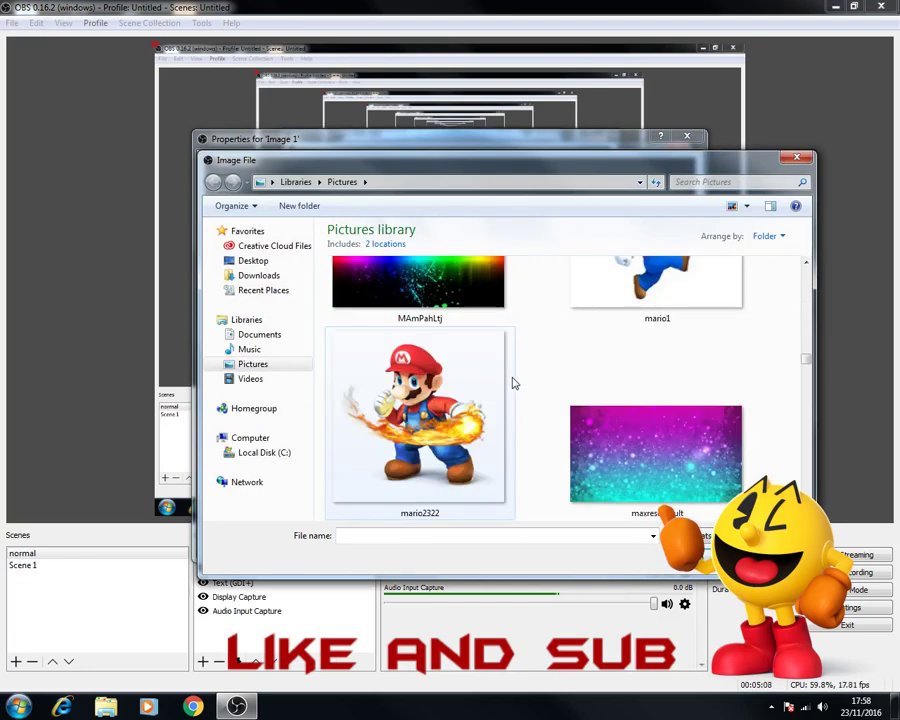
pyautogui.scroll(-6, 512, 382)
pyautogui.scroll(2, 512, 382)
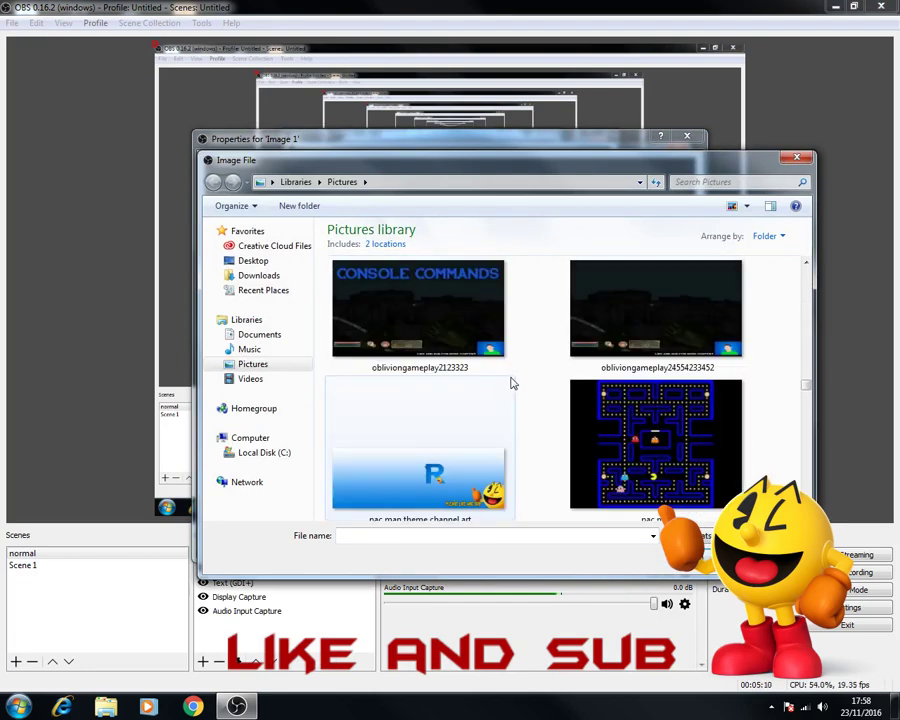
pyautogui.scroll(-2, 512, 382)
pyautogui.scroll(-4, 511, 381)
pyautogui.scroll(1, 510, 380)
pyautogui.scroll(-3, 510, 382)
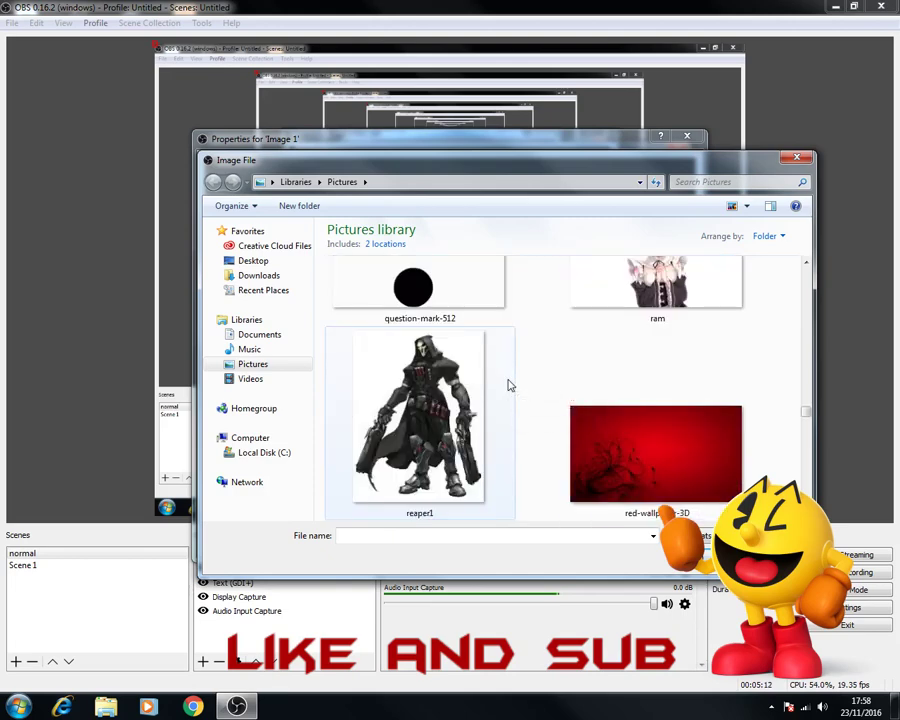
pyautogui.scroll(-4, 490, 360)
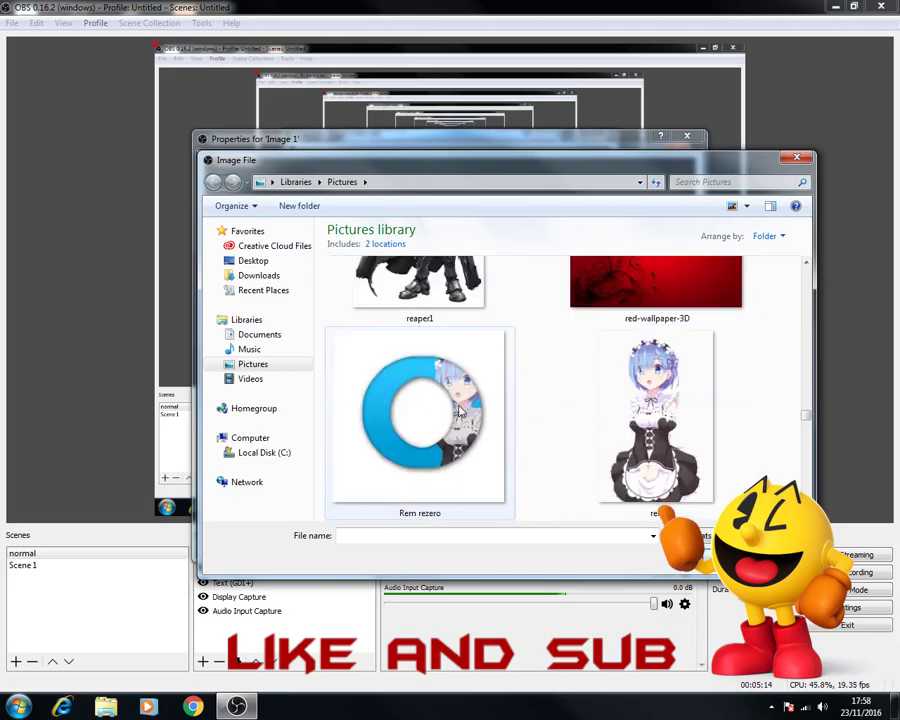
pyautogui.scroll(-10, 460, 410)
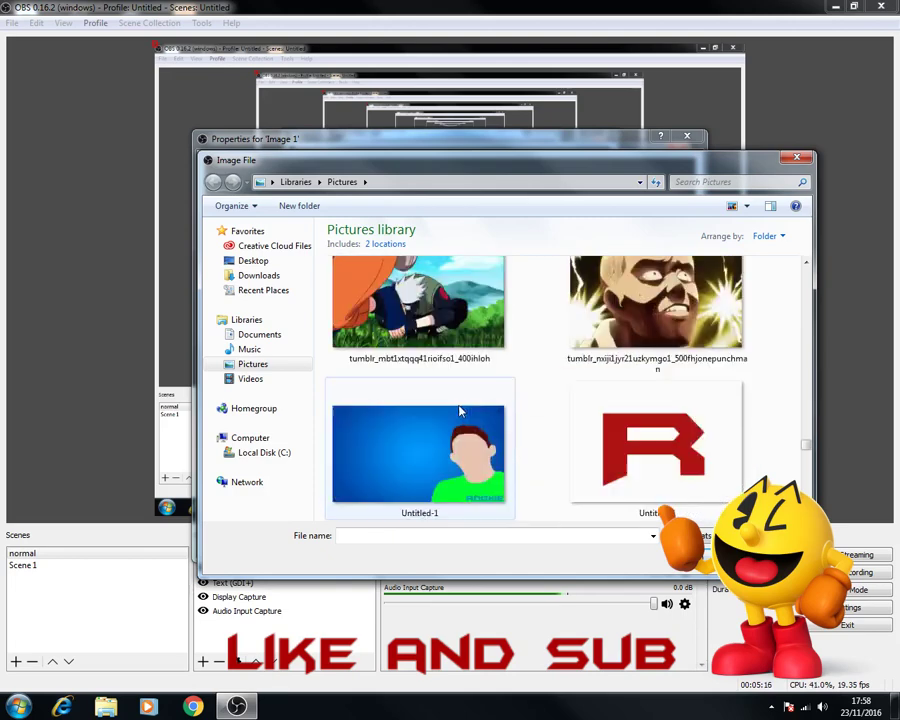
pyautogui.scroll(2, 460, 410)
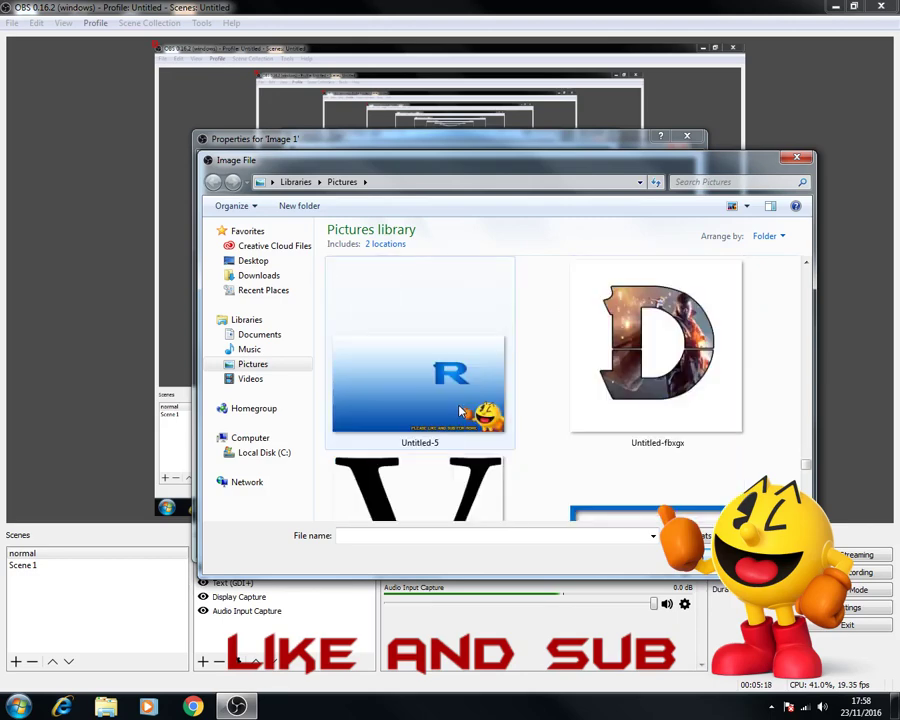
pyautogui.scroll(-3, 460, 410)
pyautogui.scroll(-2, 460, 410)
pyautogui.scroll(10, 460, 410)
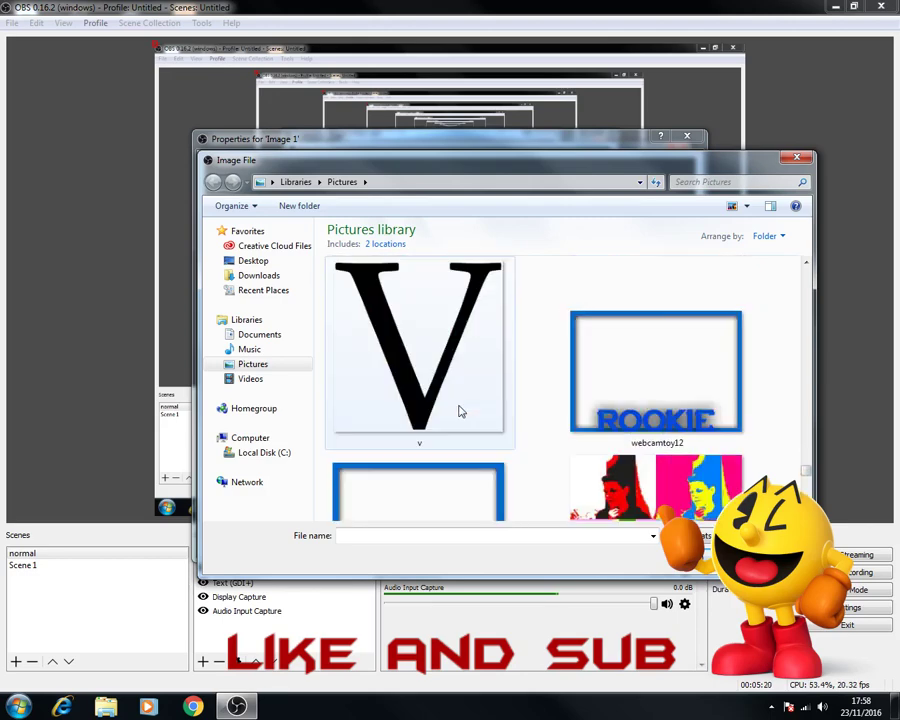
pyautogui.scroll(8, 460, 410)
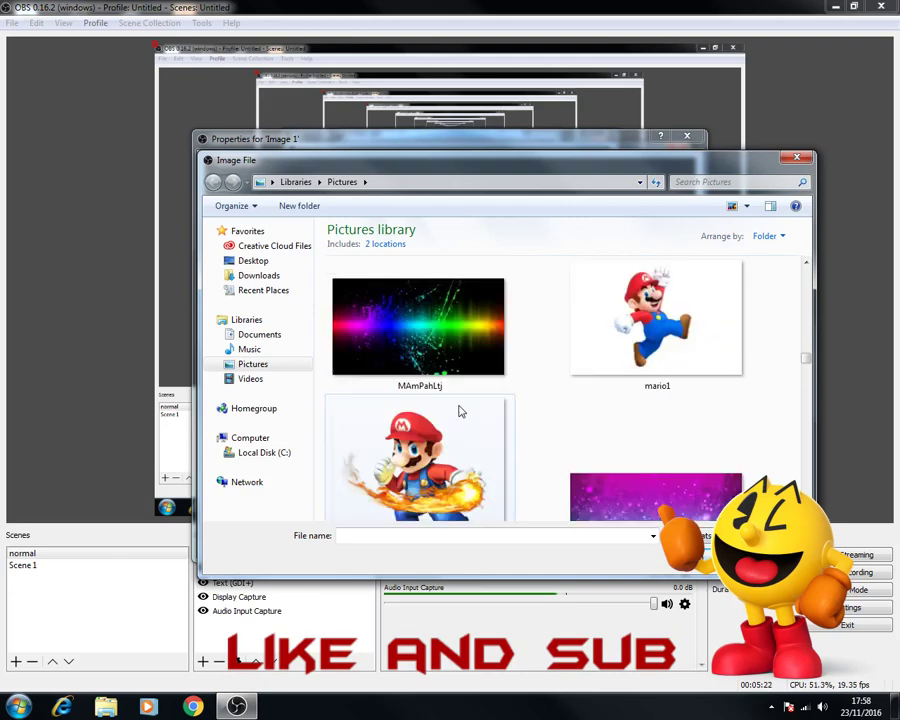
pyautogui.scroll(2, 460, 410)
pyautogui.scroll(-1, 458, 406)
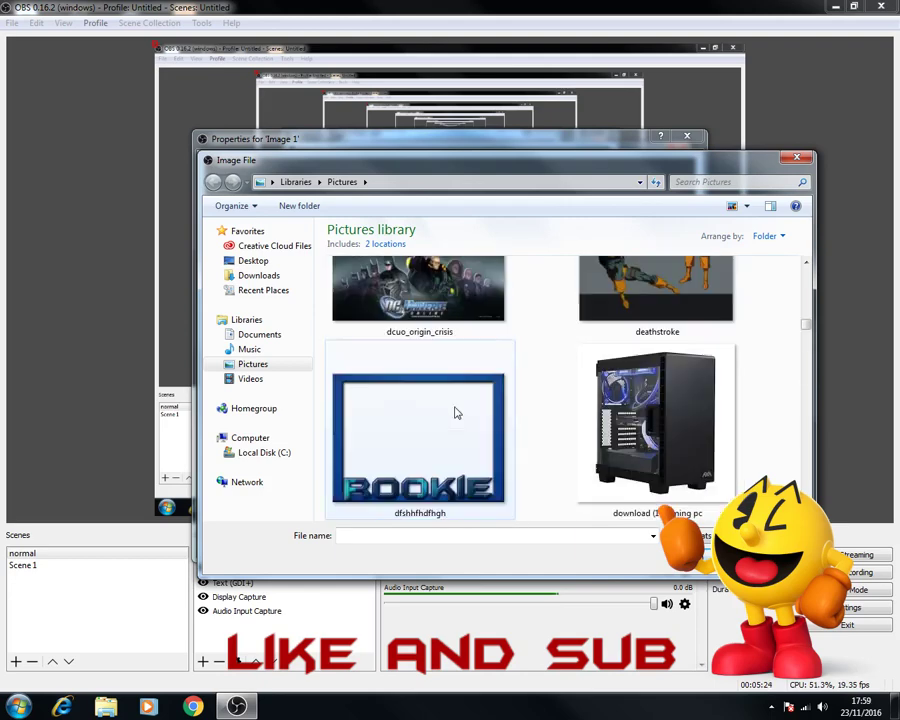
pyautogui.doubleClick(436, 414)
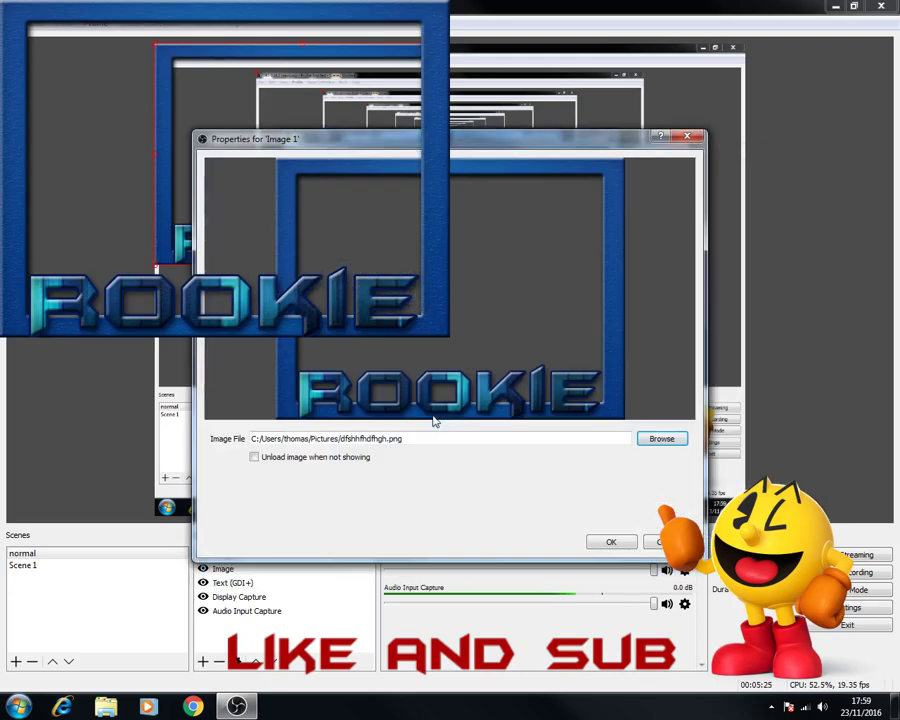
pyautogui.click(609, 541)
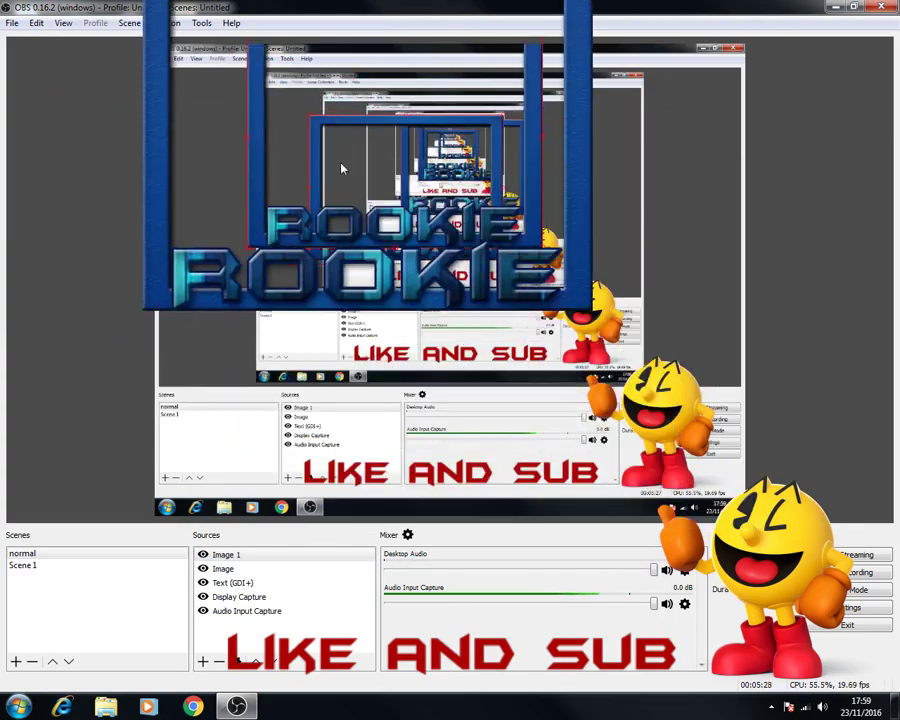
# Enlarge the ROOKIE frame on the canvas and move it to the middle.
pyautogui.moveTo(341, 165); pyautogui.dragTo(328, 174)
pyautogui.moveTo(236, 255); pyautogui.dragTo(177, 346)
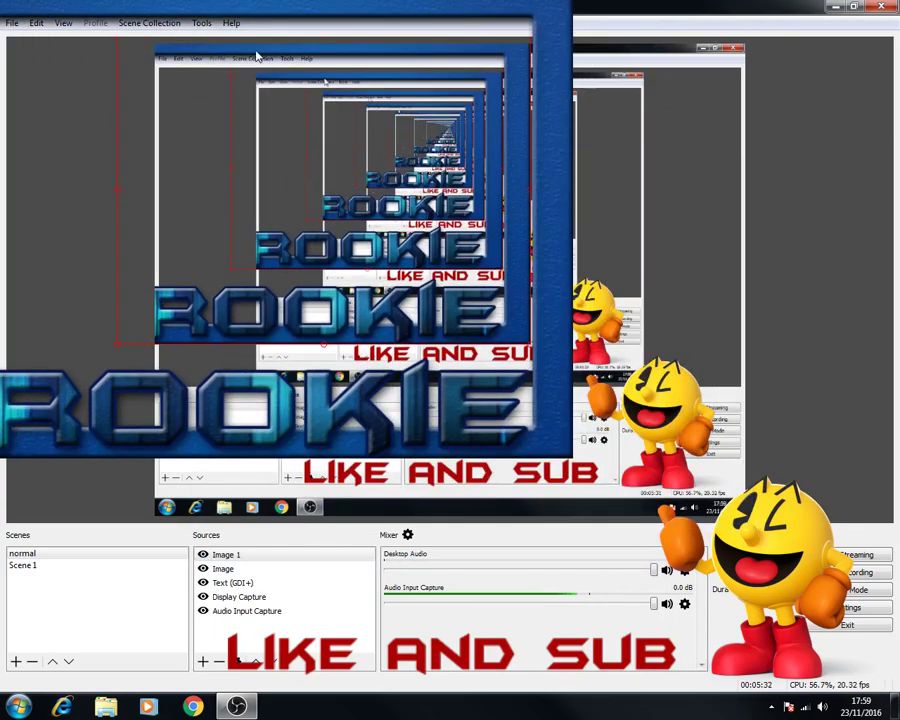
pyautogui.moveTo(257, 57); pyautogui.dragTo(484, 260)
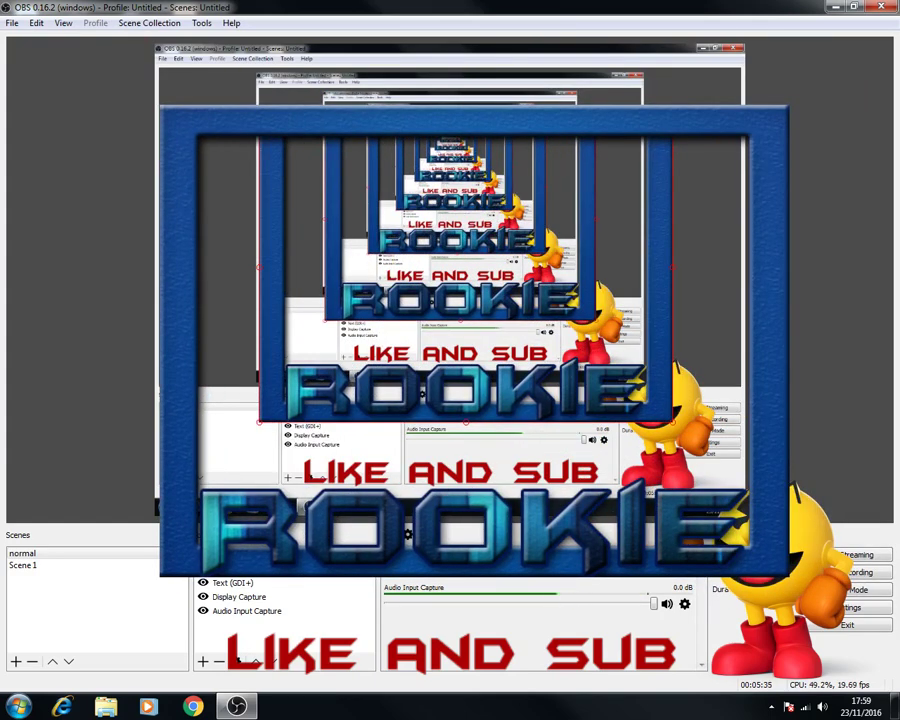
# Shrink the ROOKIE frame to about a third of the canvas width and place it in the canvas's top right corner.
pyautogui.moveTo(260, 112); pyautogui.dragTo(420, 231)
pyautogui.moveTo(482, 352); pyautogui.dragTo(555, 165)
pyautogui.click(562, 292)
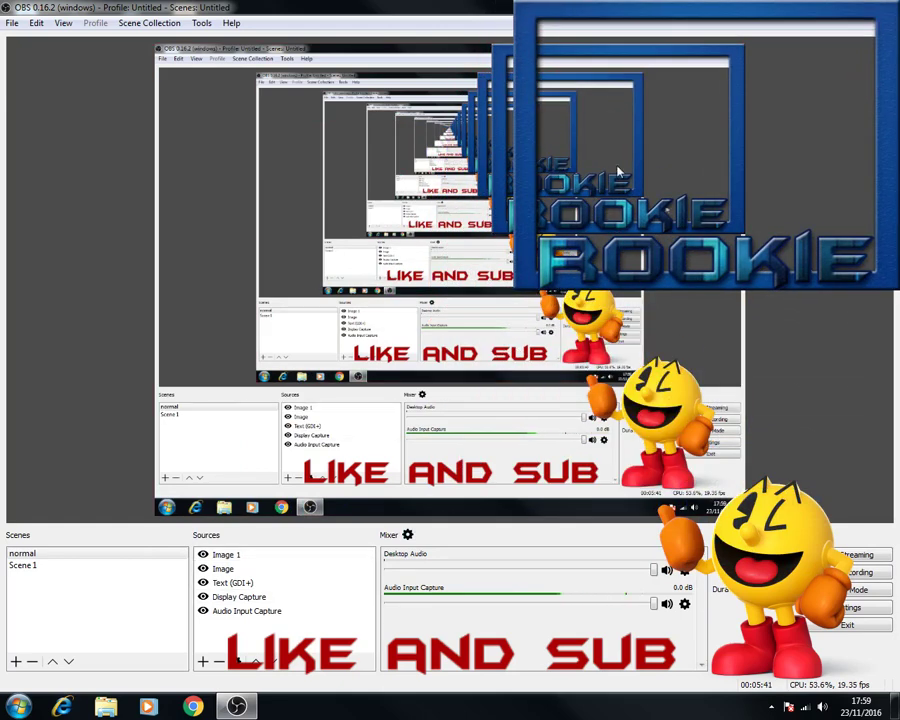
pyautogui.click(497, 236)
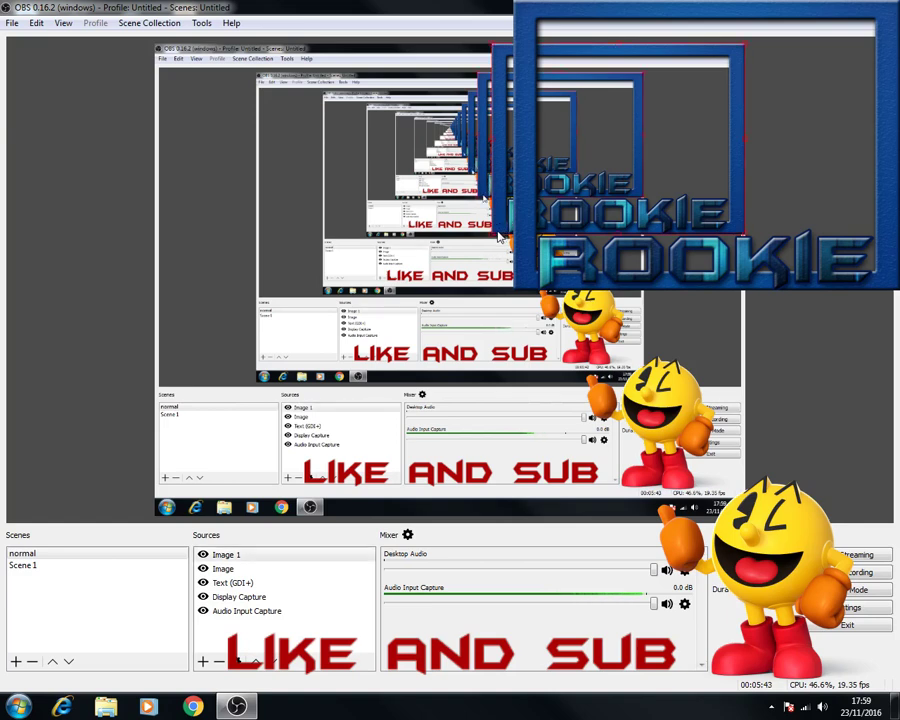
pyautogui.moveTo(494, 237); pyautogui.dragTo(556, 186)
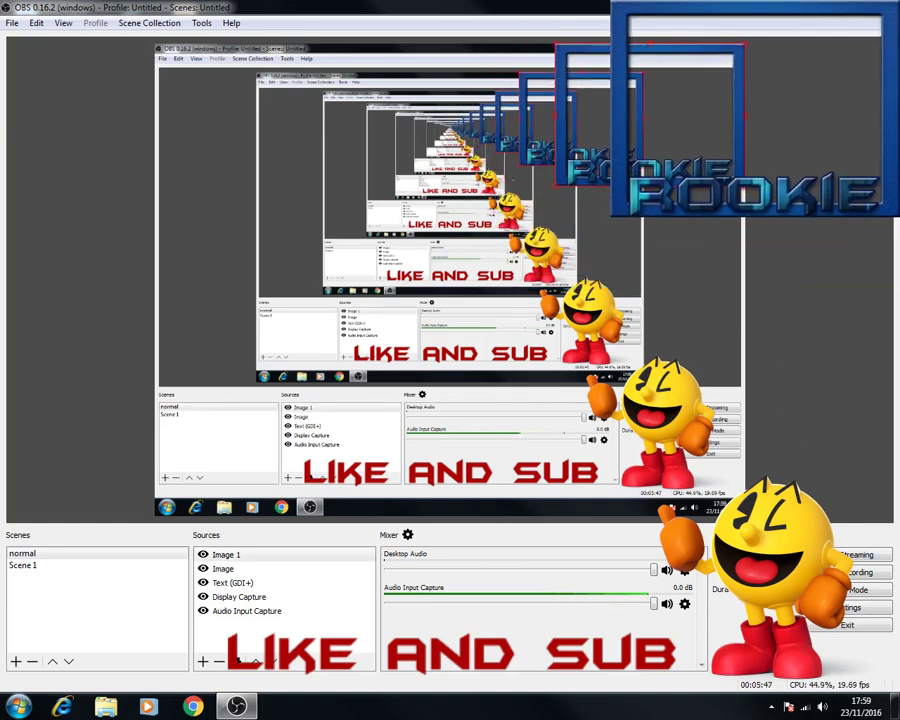